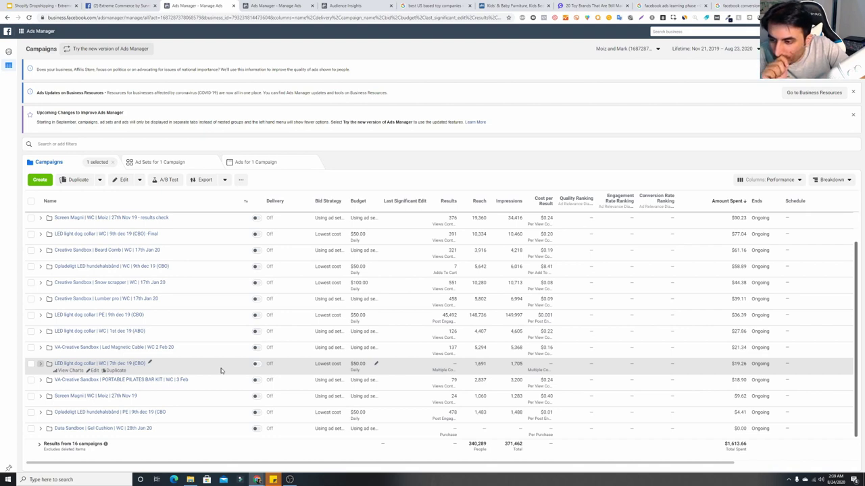
- Open the ad sets of the Creative Sandbox Snow scrapper campaign and open the Single - Driver ad set ending in "e" for editing
click(231, 283)
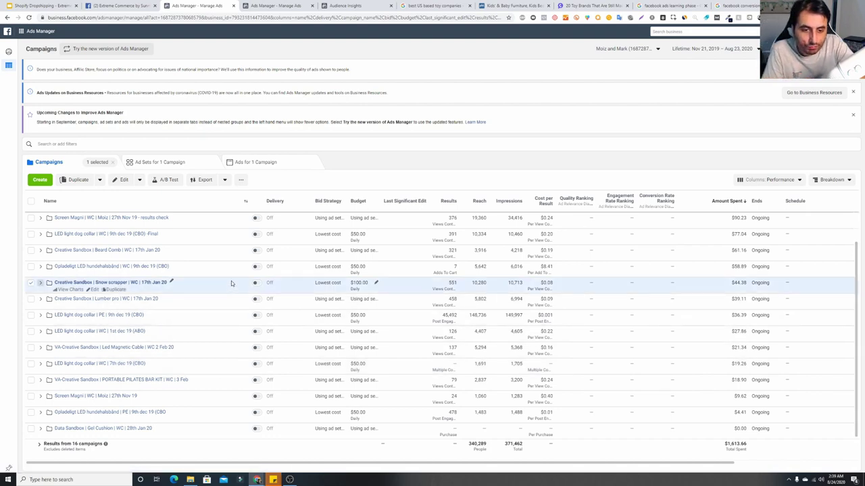
click(86, 283)
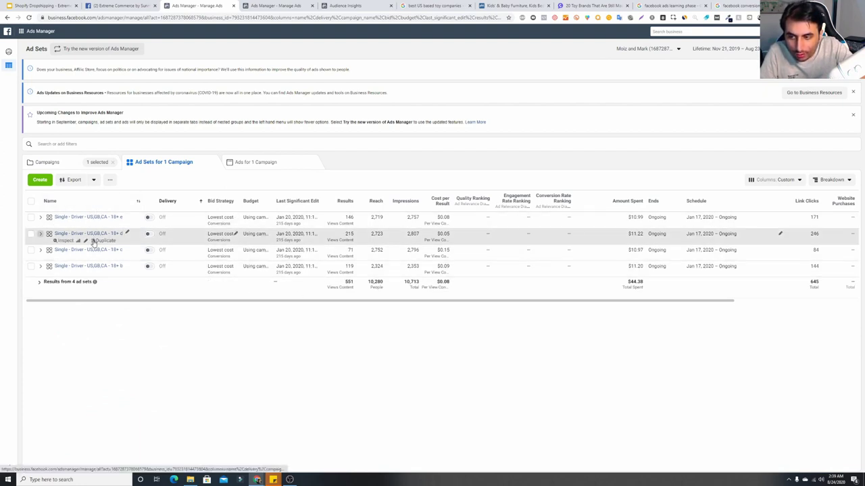
click(226, 217)
click(123, 179)
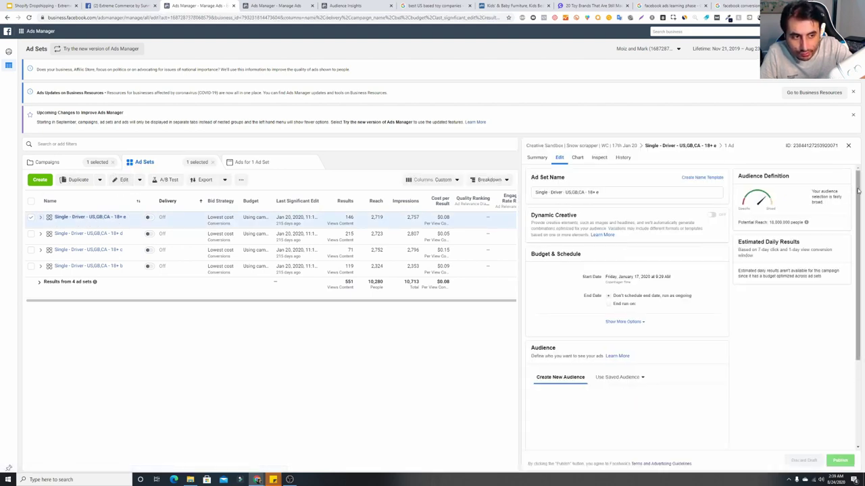
- Examine the ad set's audience settings, especially the age range and the detailed targeting interests
scroll(858, 192, down, 2)
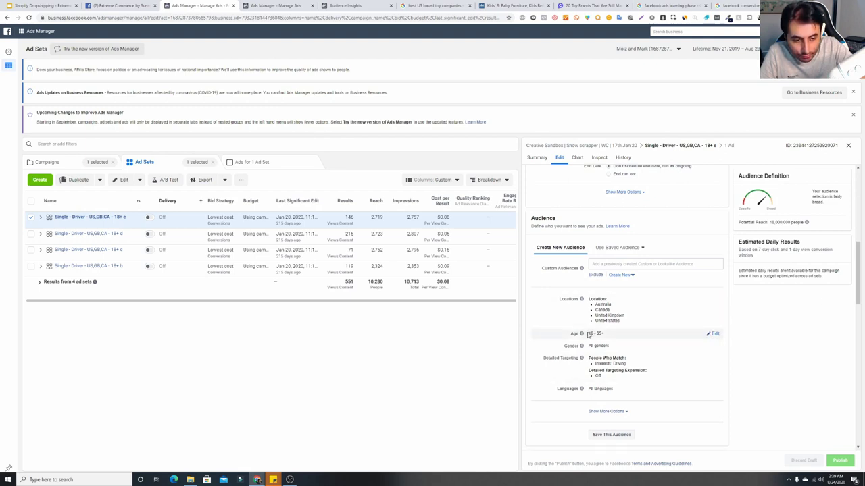
drag(588, 335, 611, 336)
click(595, 365)
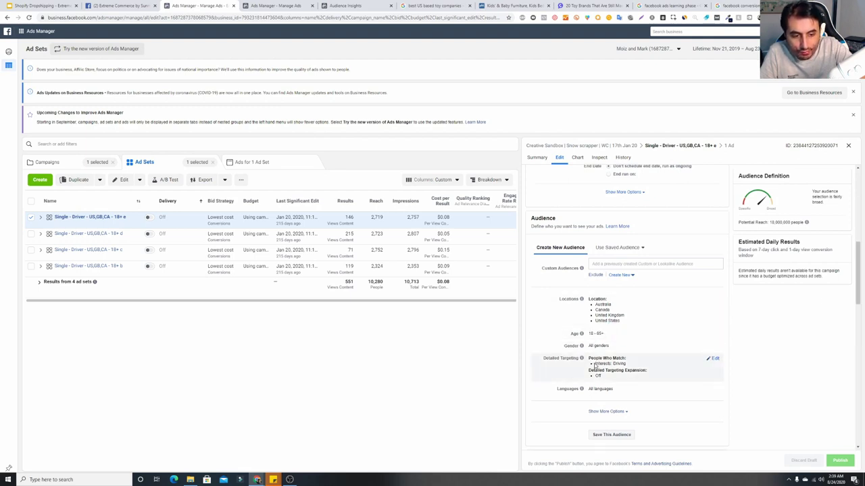
drag(594, 365, 633, 365)
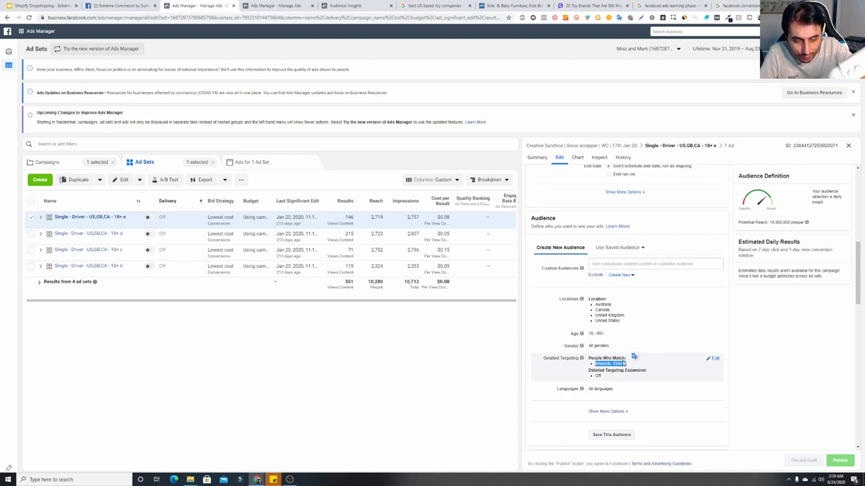
- Compare the audience settings of the Single - Driver ad sets d, c and b, and close the ad set editor
click(431, 236)
click(421, 256)
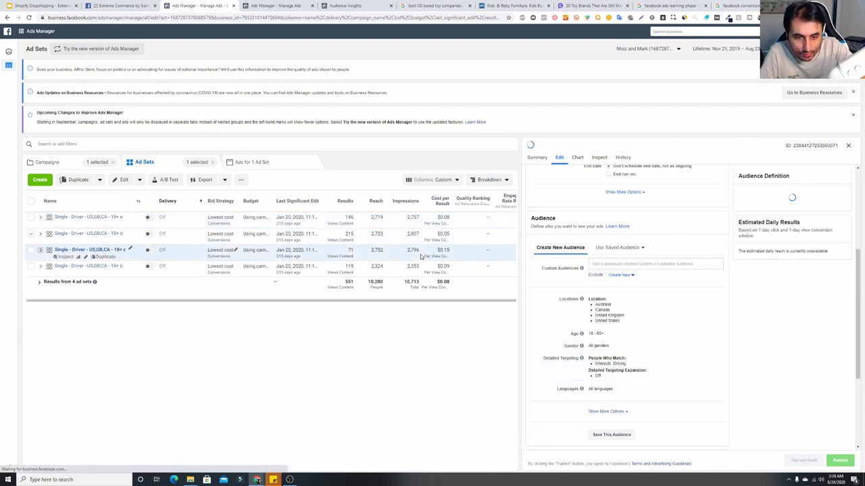
click(428, 268)
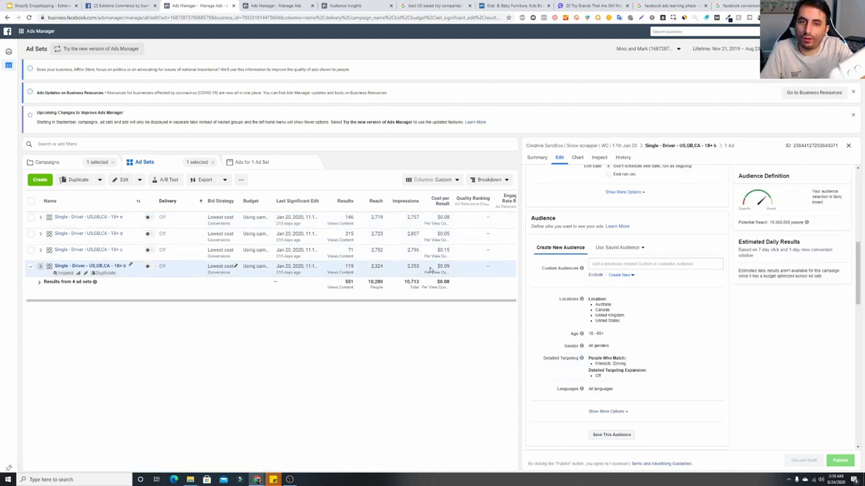
click(849, 145)
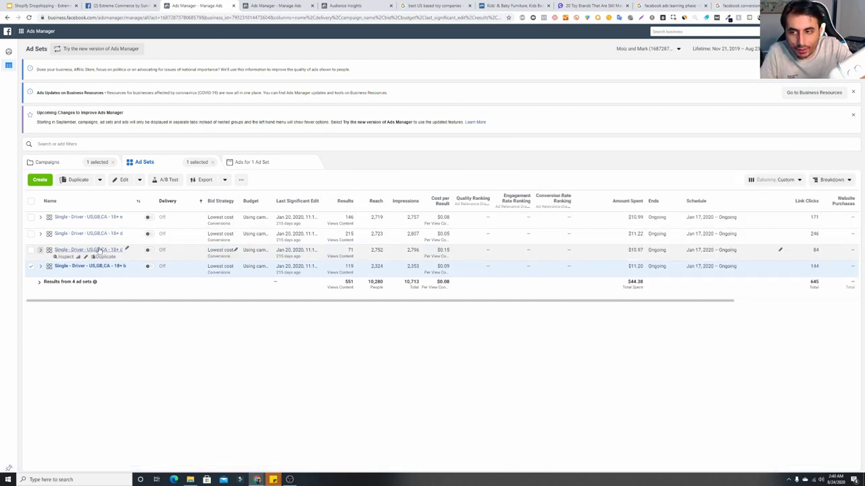
- Clear the ad set selection, show all ads of the campaign, and open the first ad for editing
click(213, 165)
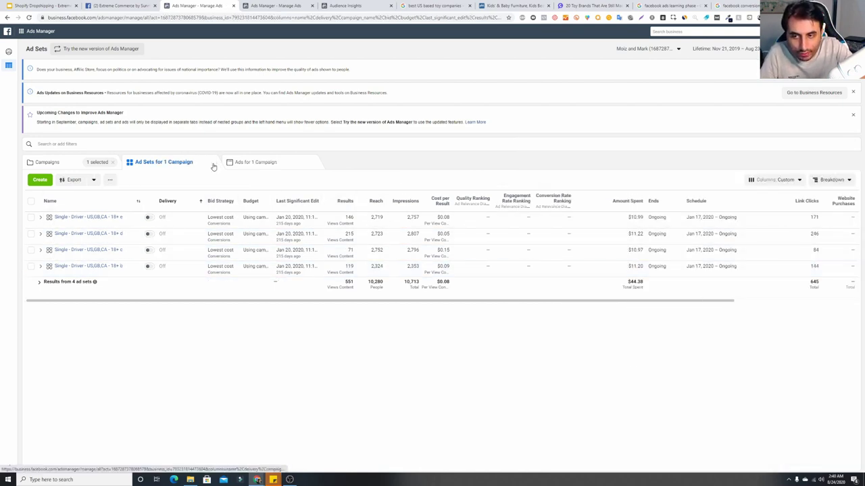
click(266, 164)
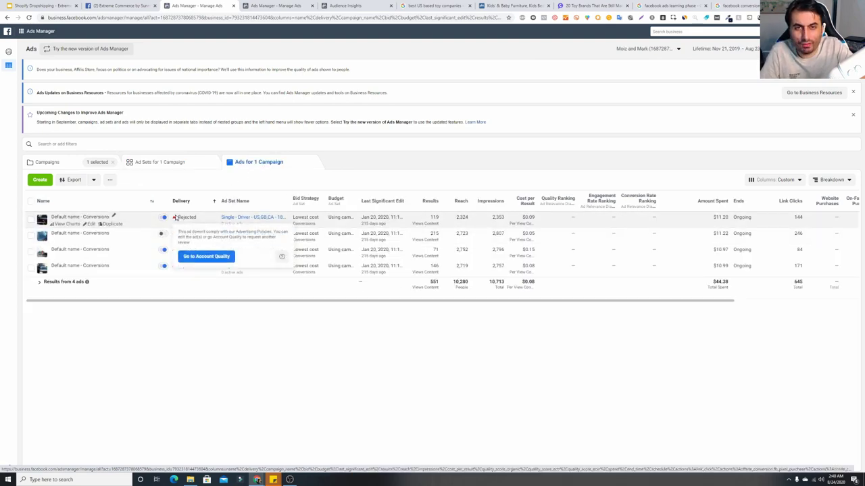
click(138, 221)
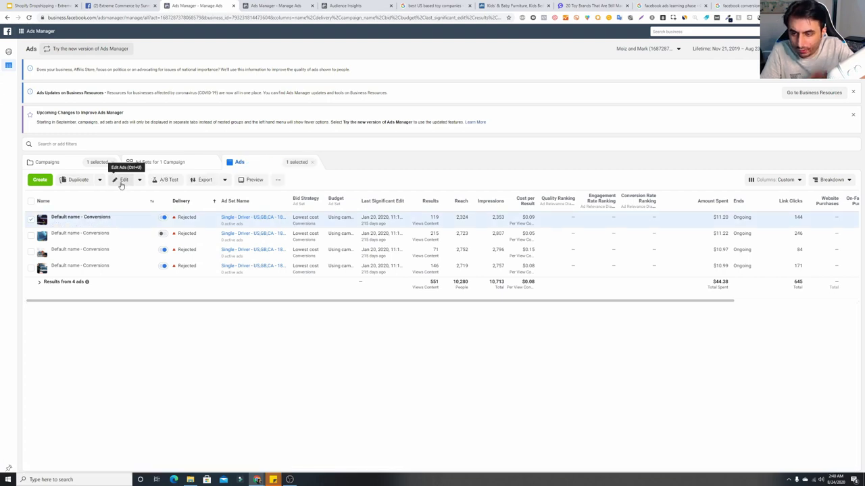
click(122, 180)
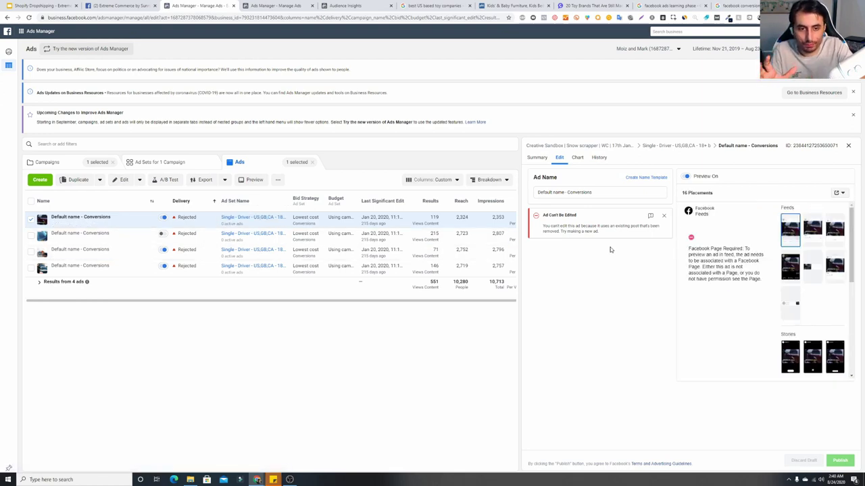
- Review the placement previews of all four ads in the campaign and close the ad editor
scroll(849, 274, down, 5)
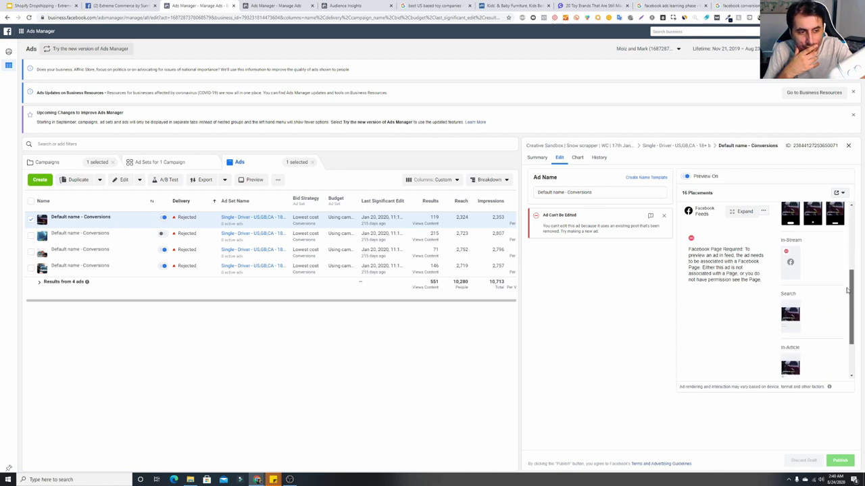
click(406, 241)
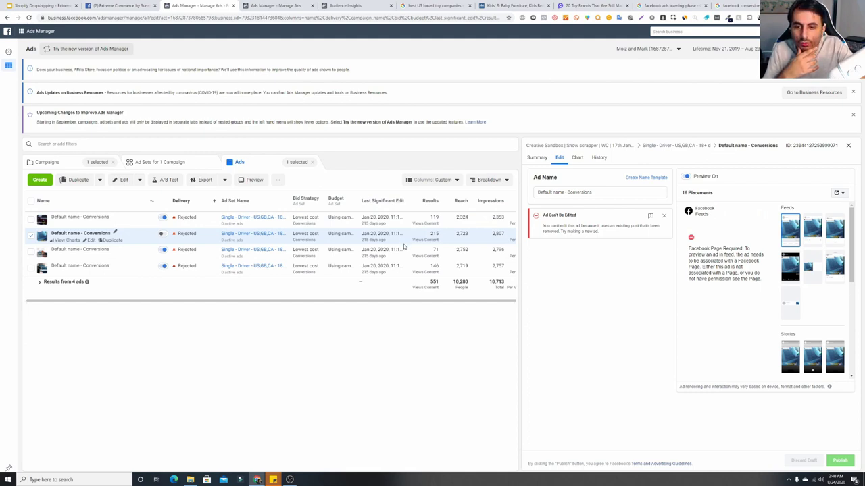
click(406, 255)
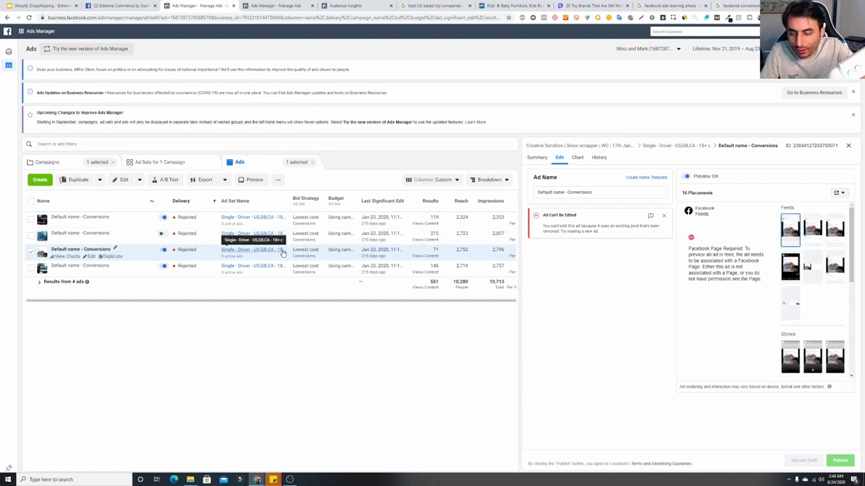
click(363, 269)
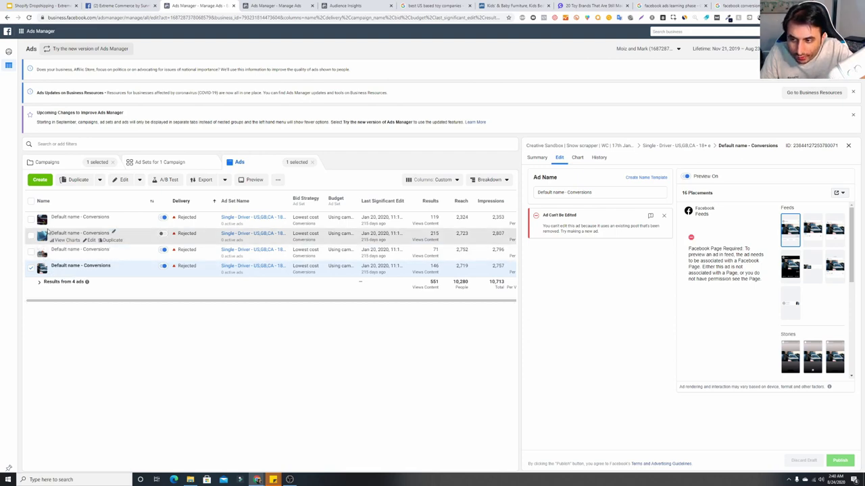
click(848, 145)
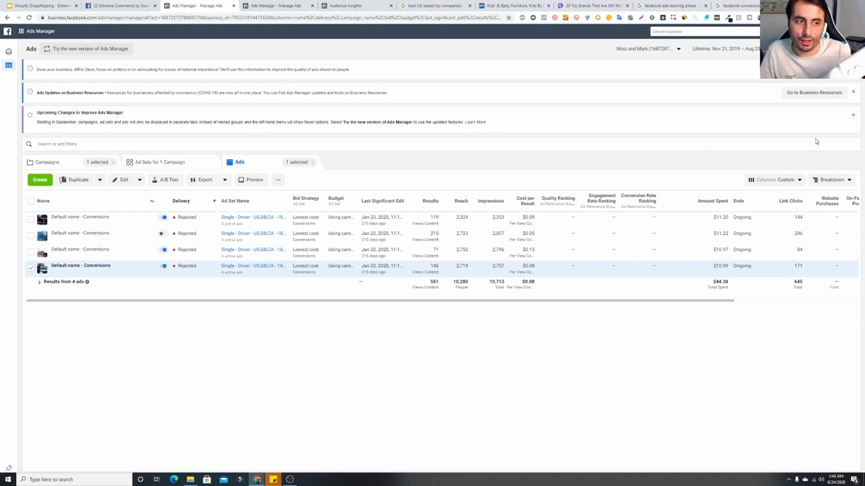
- Open column customization for the ads table and consult the Initial Creative Test slide in Google Slides before returning to Ads Manager
click(794, 185)
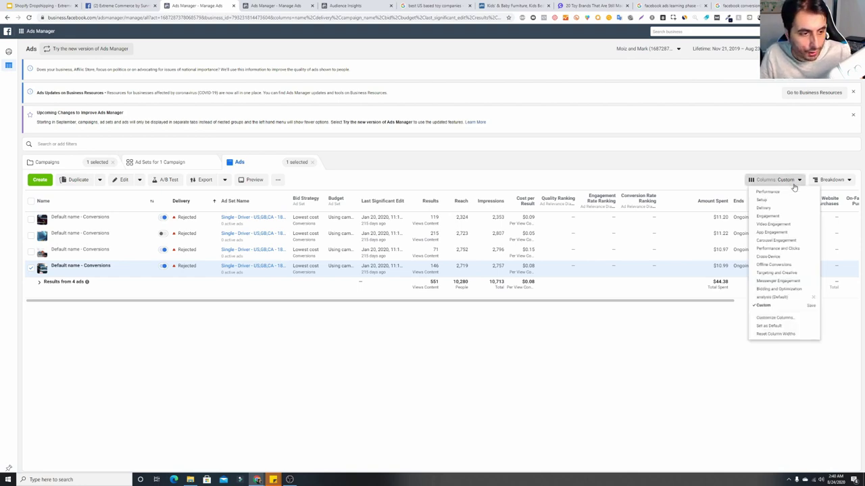
click(774, 318)
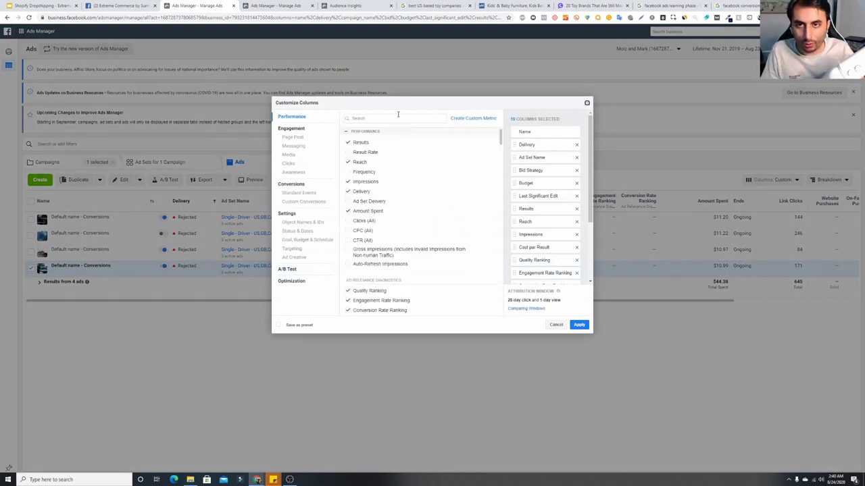
click(40, 5)
drag(41, 5, 121, 5)
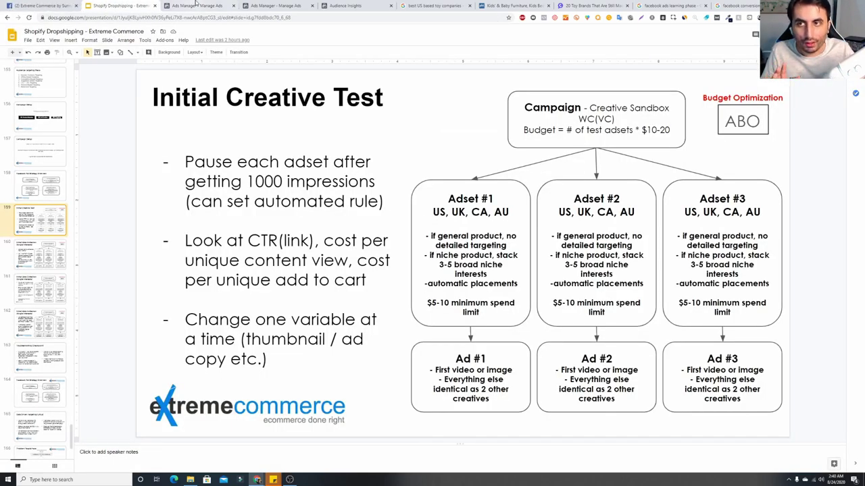
click(196, 5)
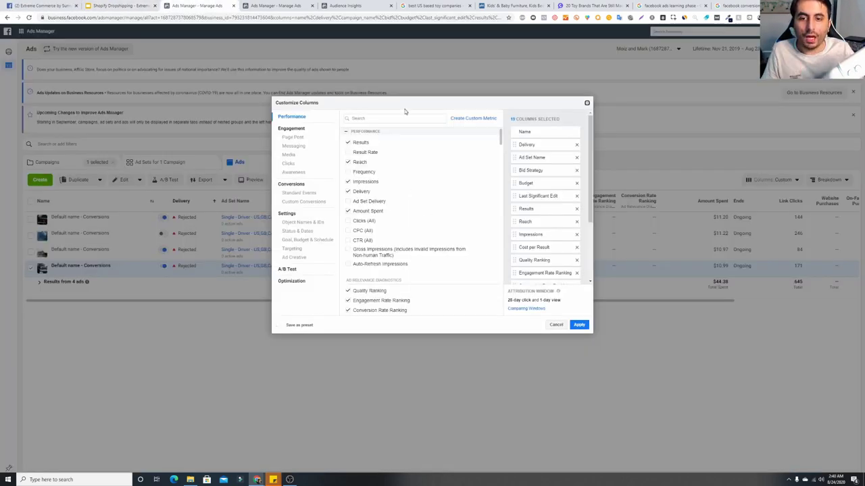
- Remove every selected column except Name, from Delivery through On-Facebook Purchases
click(576, 145)
click(576, 145)
click(577, 144)
click(576, 144)
click(576, 145)
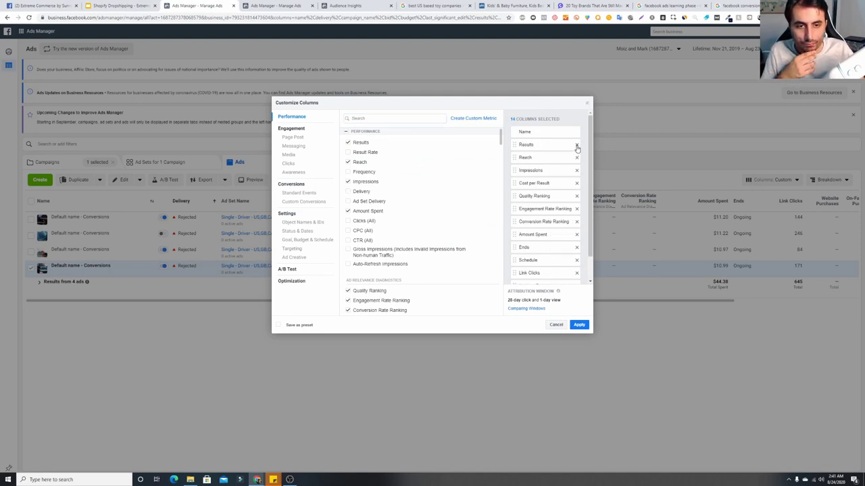
click(576, 144)
click(576, 144)
click(577, 145)
double_click(582, 146)
triple_click(582, 146)
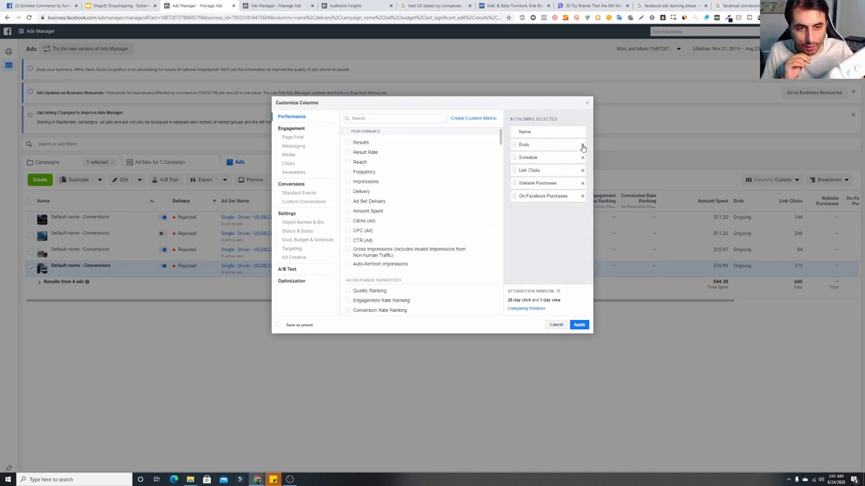
double_click(582, 146)
triple_click(582, 146)
- Search the metrics for "unique" and add the Unique Link Clicks and Unique CTR (Link Click-Through Rate) columns
click(400, 118)
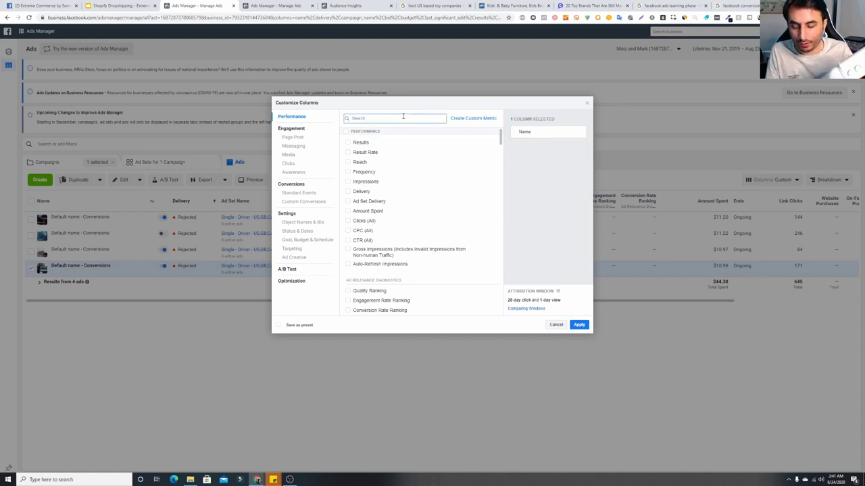
text(unique)
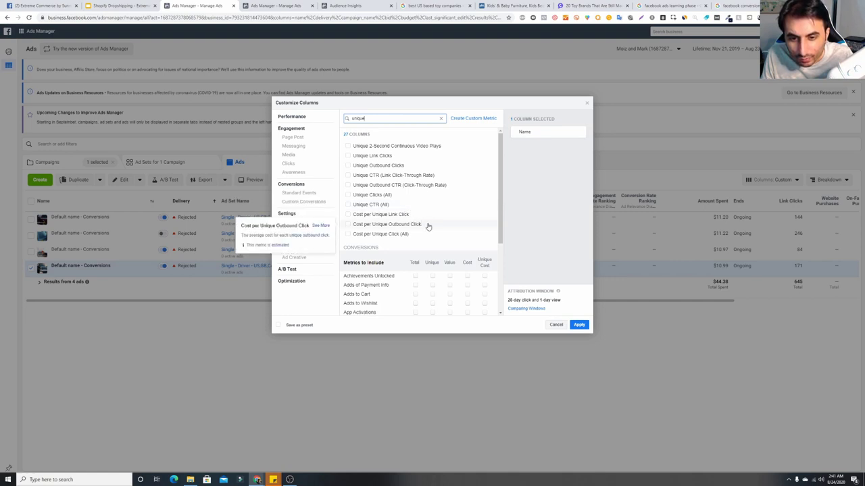
mouse_move(435, 219)
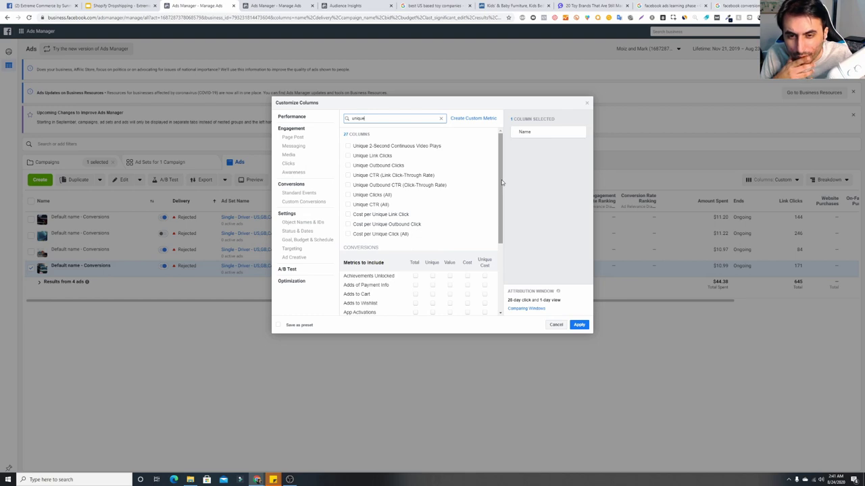
click(449, 156)
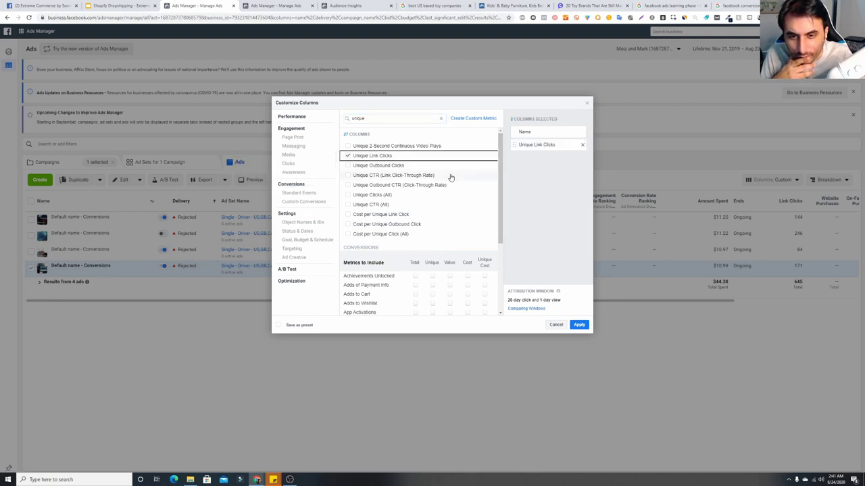
click(451, 177)
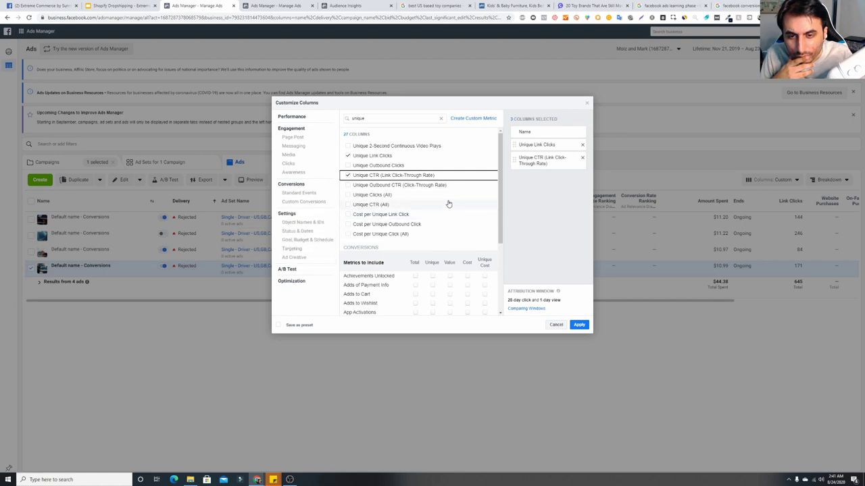
- Search the metrics for "add to", try Unique Adds to Cart without its mobile app breakdown, and replace it with total Adds to Cart
double_click(388, 122)
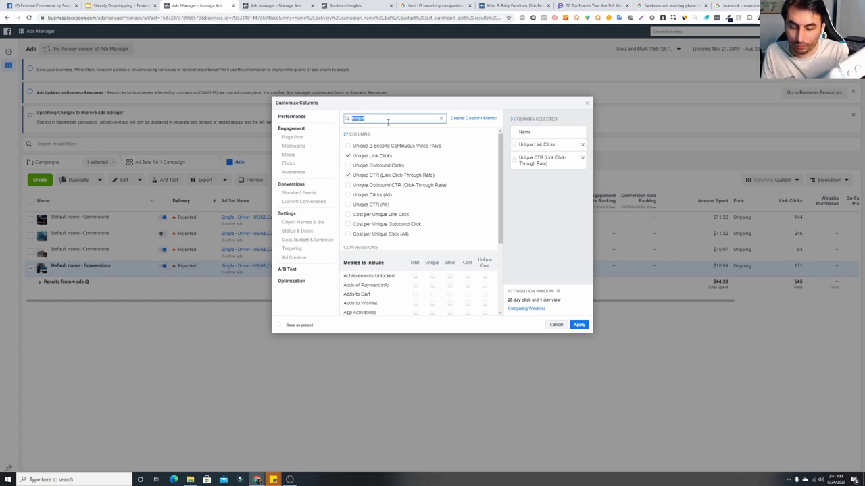
text(add)
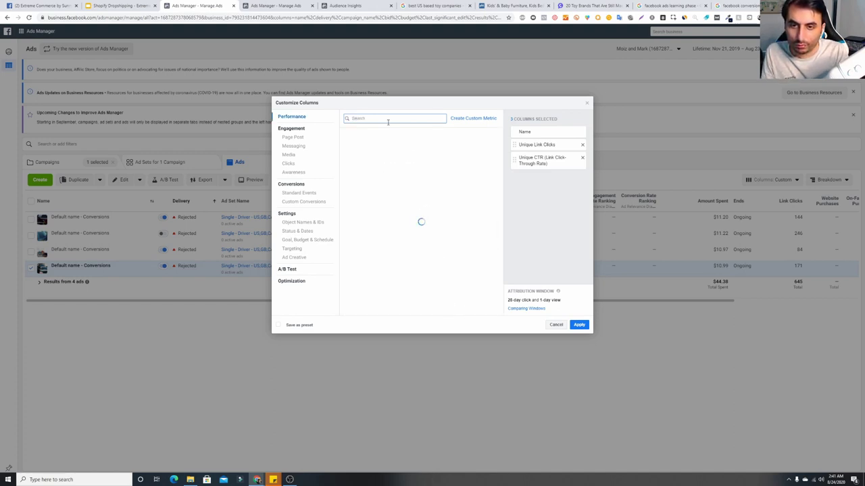
text( to)
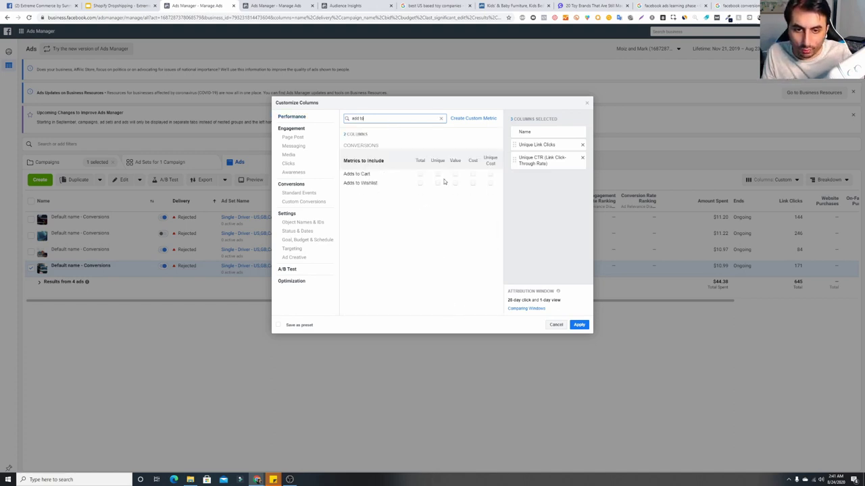
click(439, 175)
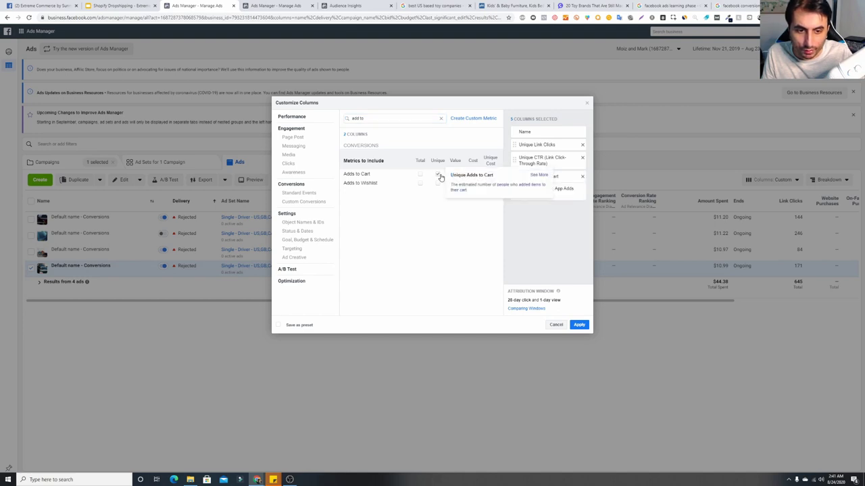
click(520, 193)
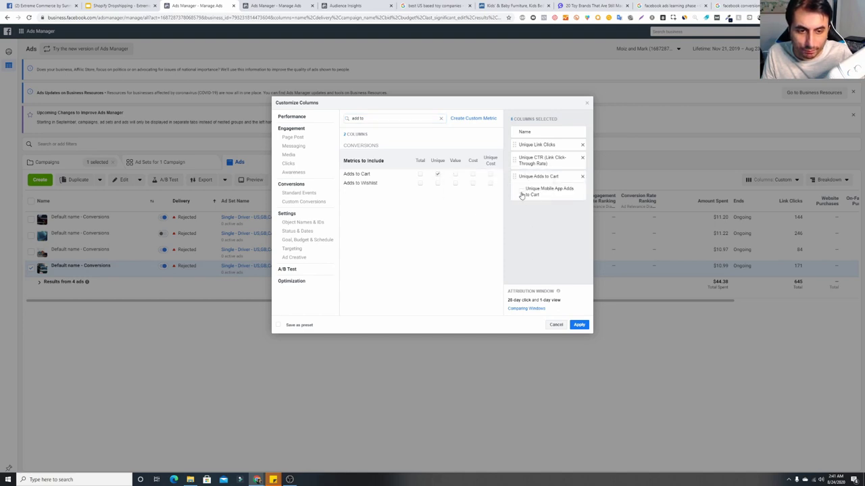
click(419, 174)
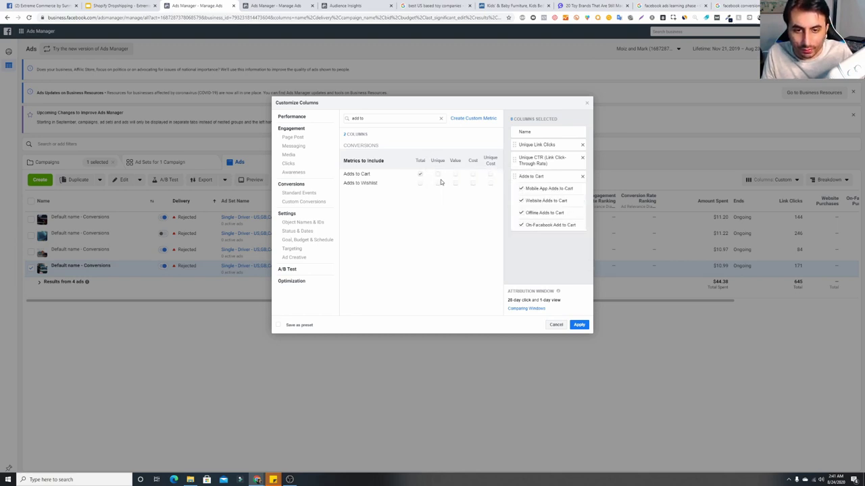
- Remove the mobile app, website, offline and on-Facebook breakdowns from the Adds to Cart column
click(521, 188)
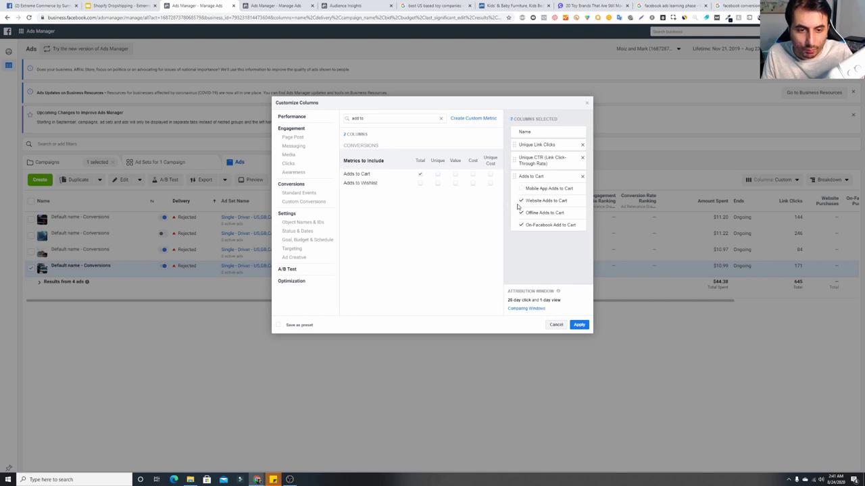
click(521, 201)
click(521, 213)
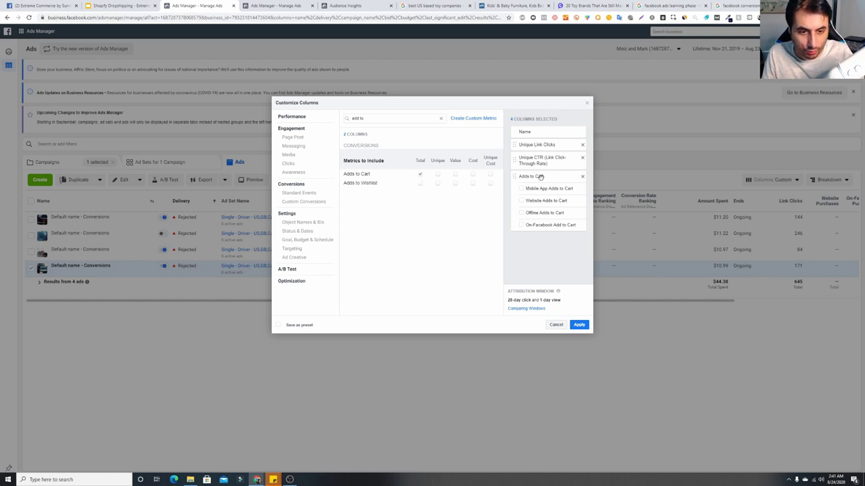
- Search the metrics for "pur" and add total Purchases without its mobile app, website, offline and on-Facebook breakdowns
double_click(375, 115)
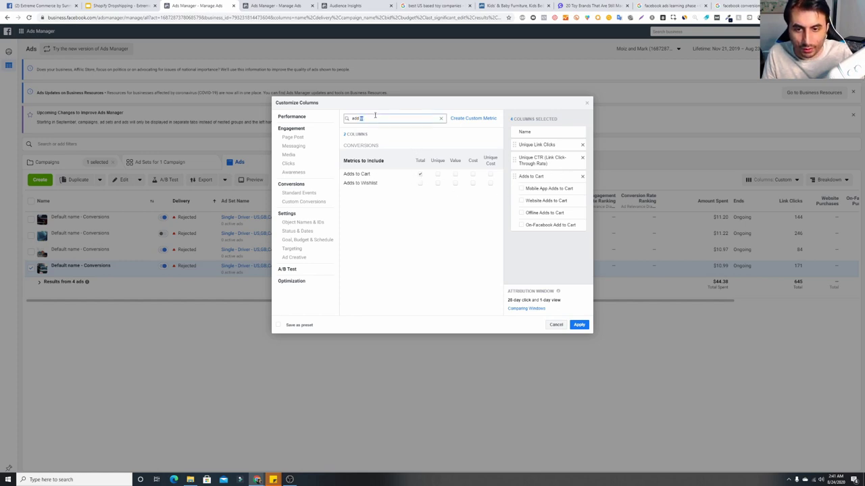
click(375, 115)
text(pu)
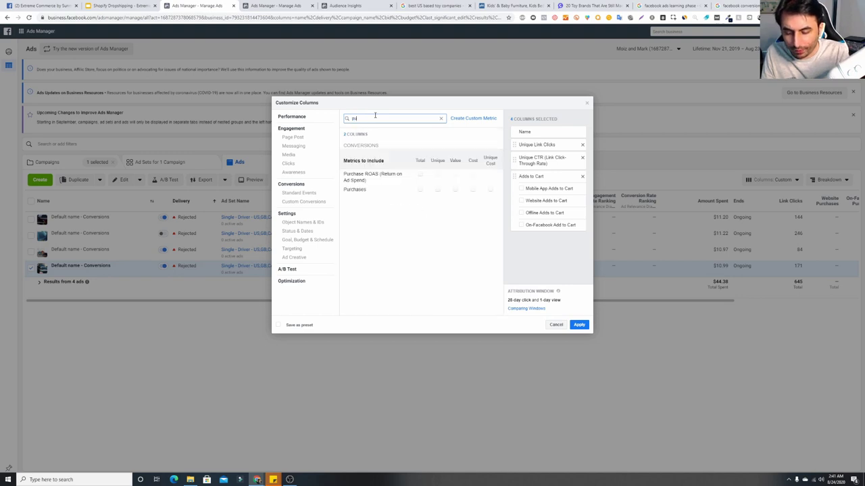
text(r)
click(418, 190)
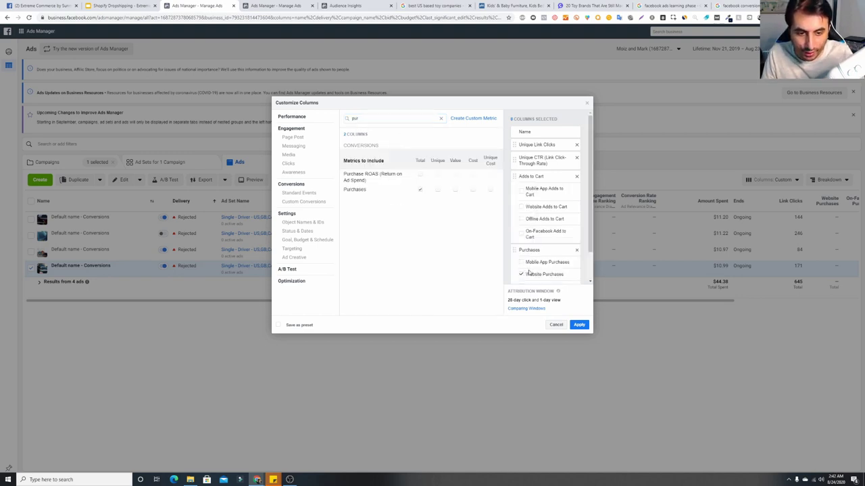
scroll(528, 272, down, 1)
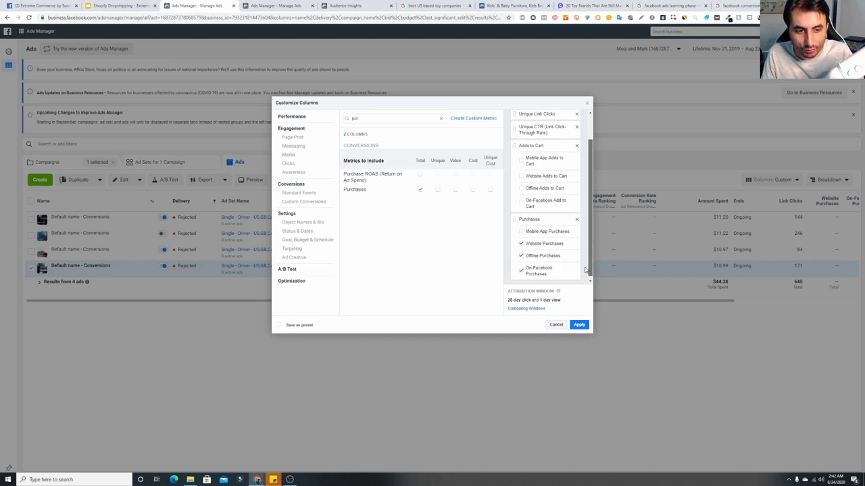
click(521, 244)
- Search the metrics for "content" and add total Content Views without its mobile app, website, offline and on-Facebook breakdowns
double_click(355, 119)
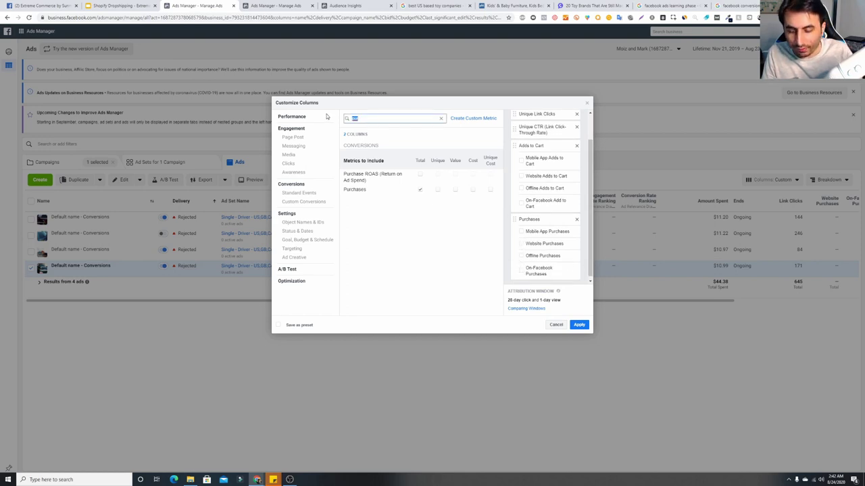
text(content)
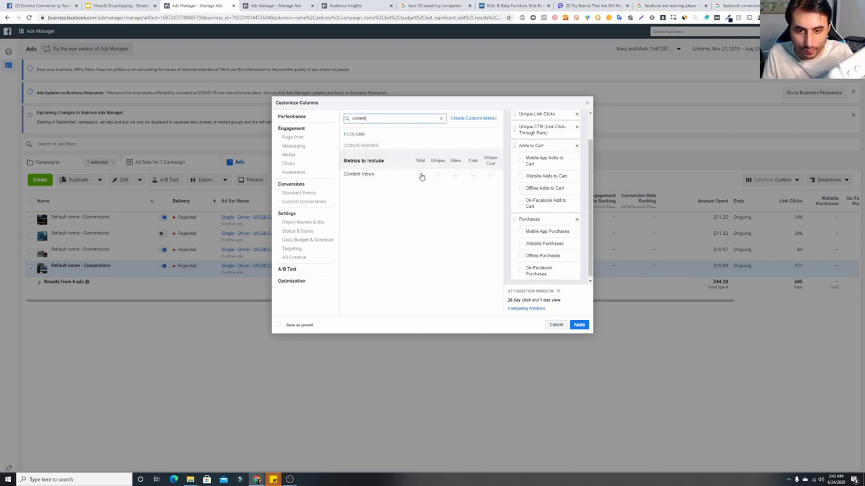
click(420, 175)
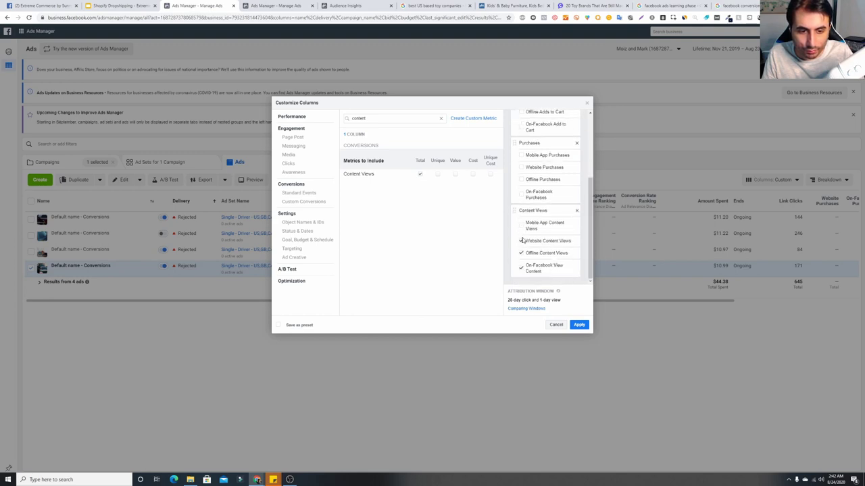
click(521, 241)
click(521, 253)
click(521, 267)
scroll(585, 224, up, 6)
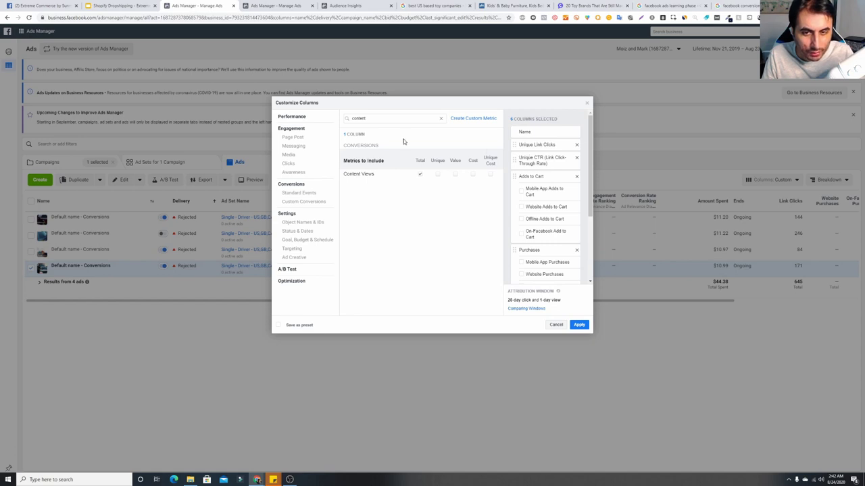
- Search the metrics for "cpc", add CPC (Cost per Link Click) and place it directly below Name in the selected columns
double_click(382, 120)
text(cpc)
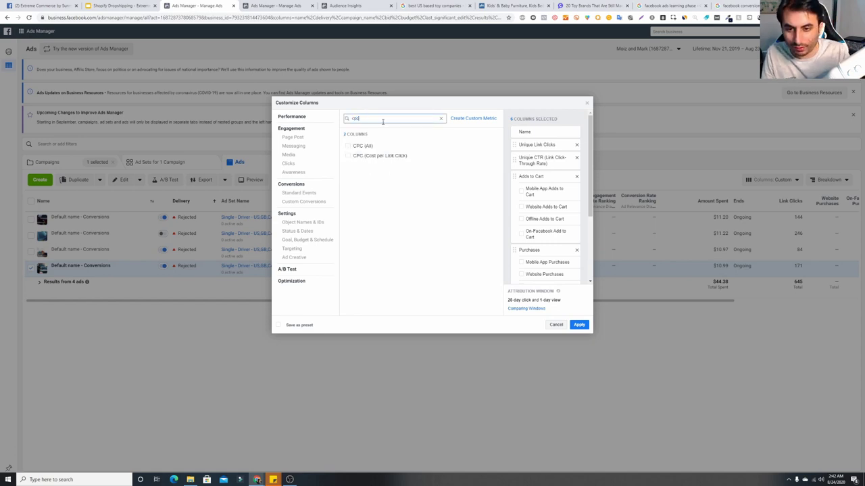
click(347, 156)
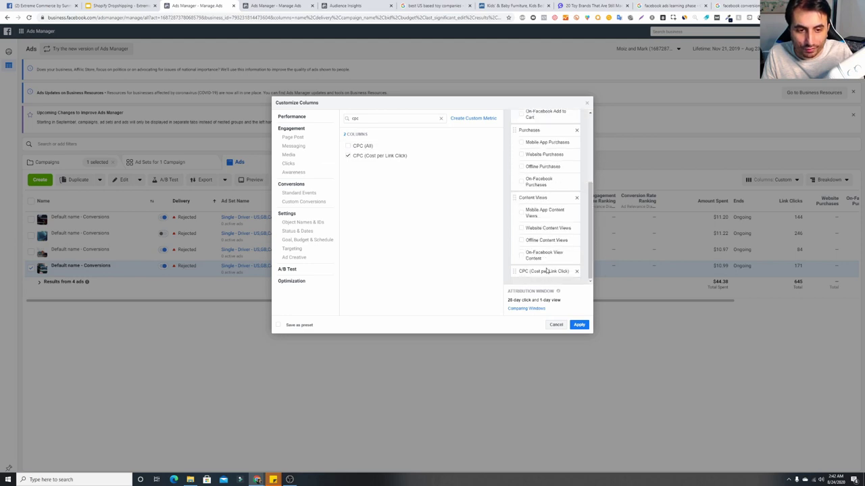
drag(514, 273, 527, 140)
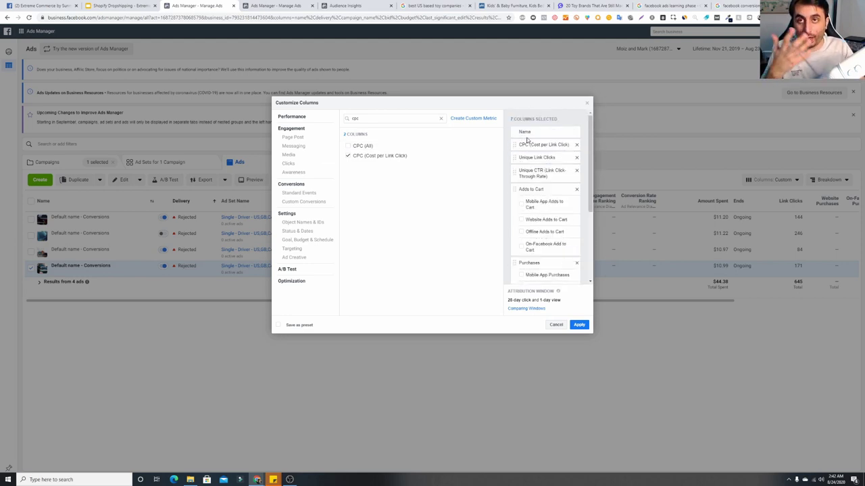
- Search the metrics for "content" again and move Content Views above Adds to Cart in the selected columns
double_click(377, 118)
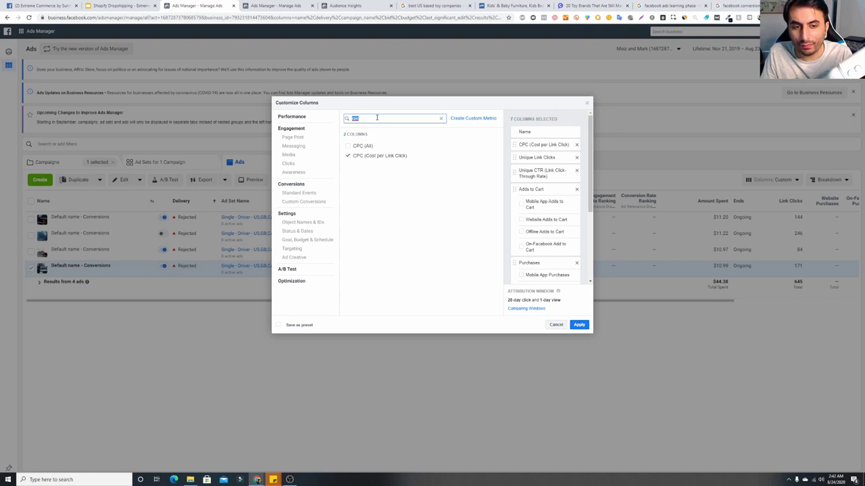
text(content)
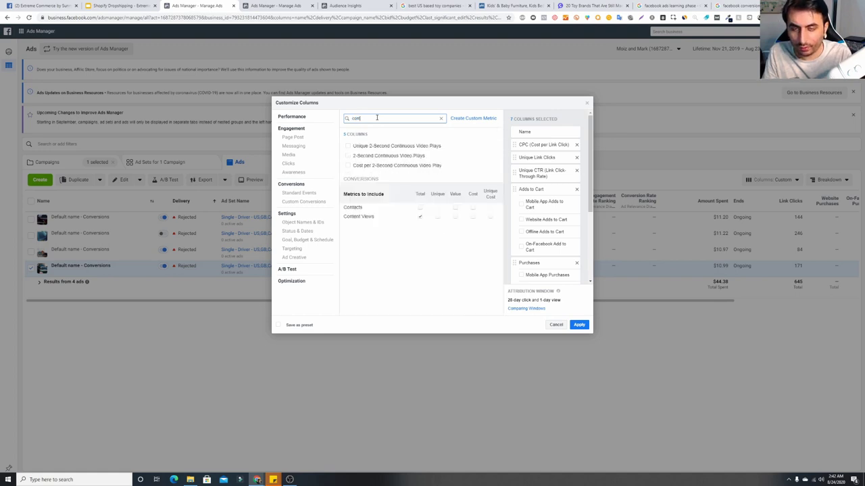
drag(593, 218, 589, 210)
click(588, 210)
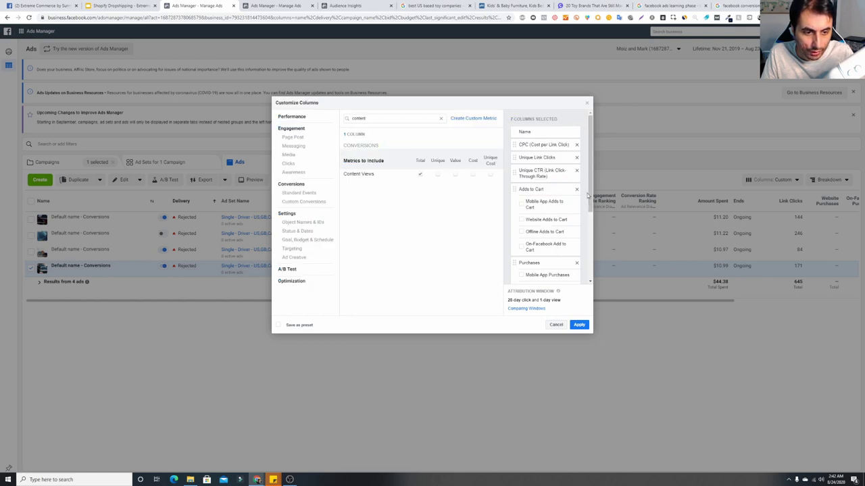
scroll(581, 211, down, 3)
mouse_move(510, 215)
mouse_down()
mouse_move(521, 132)
mouse_move(518, 229)
mouse_up()
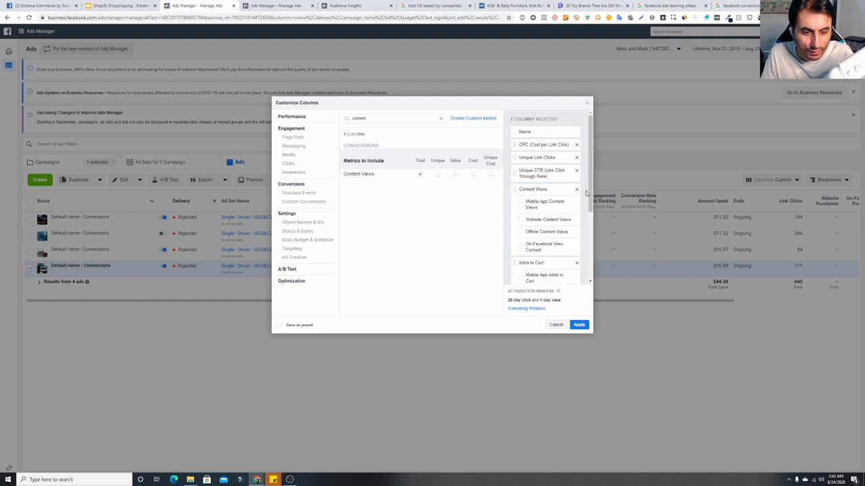
- Check the order of the selected columns and move CPC (Cost per Link Click) below Unique CTR
scroll(592, 202, down, 1)
scroll(591, 201, down, 3)
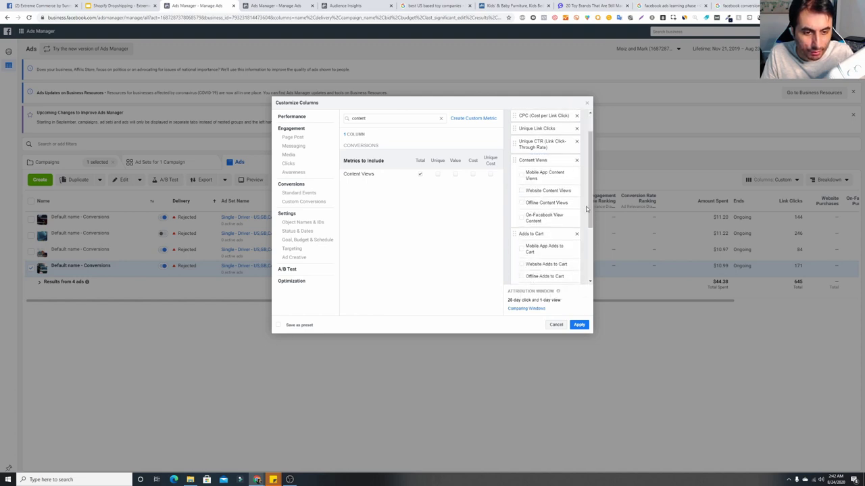
scroll(590, 203, up, 5)
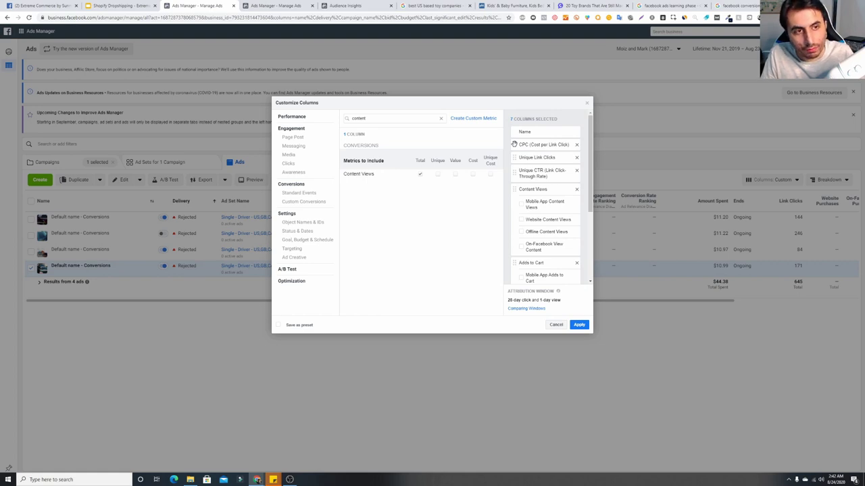
drag(514, 144, 514, 175)
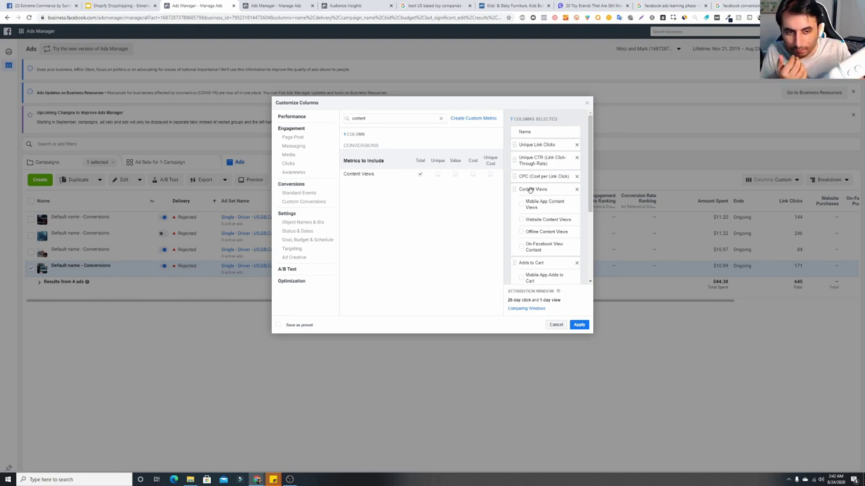
- Search the metrics for "video" and add the Video Plays at 75% and Video Plays at 95% columns
double_click(387, 118)
text(vid)
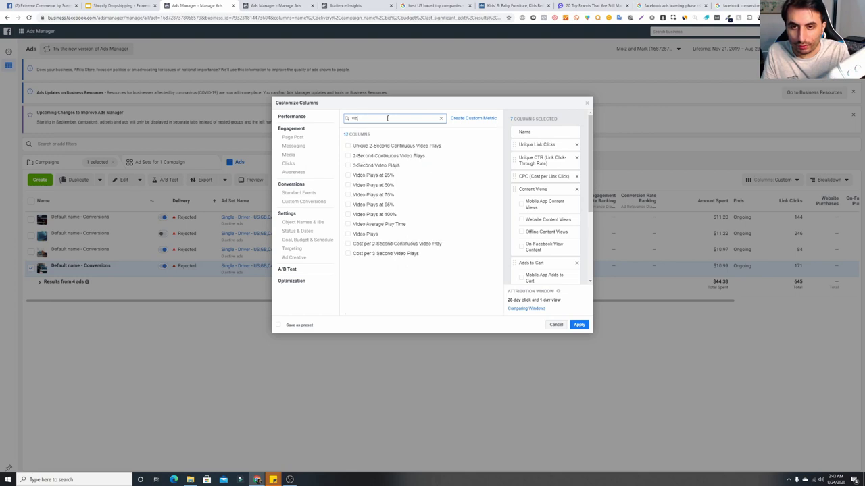
text(eo vi)
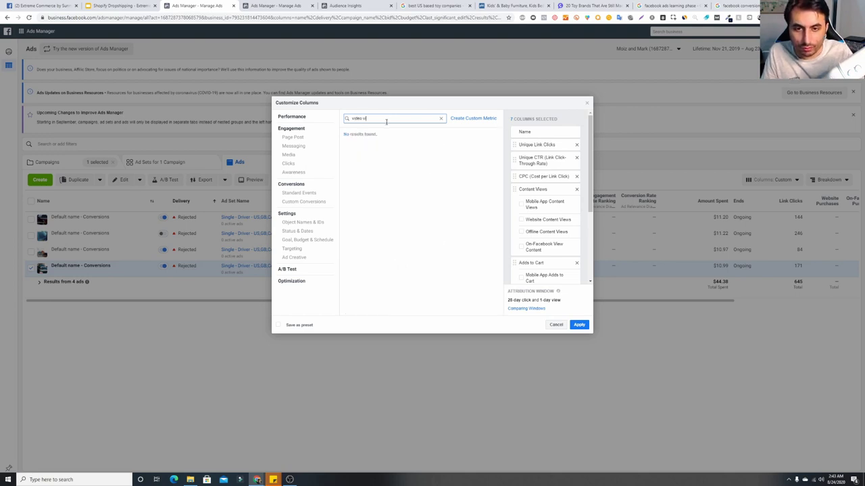
key(BackSpace)
key(BackSpace)
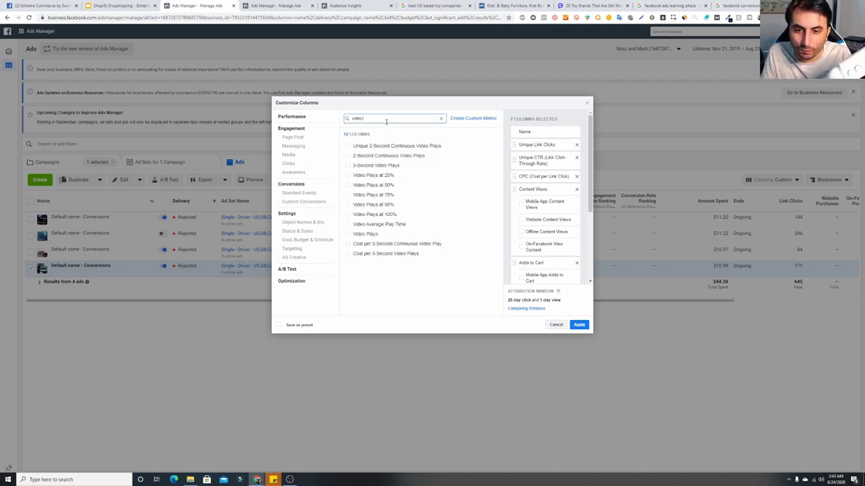
click(387, 204)
click(391, 196)
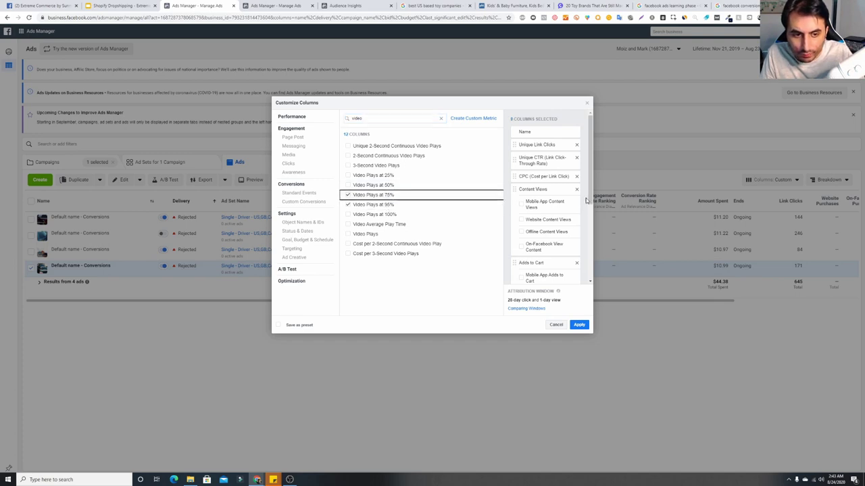
- Place Video Plays at 95% below Video Plays at 75% and apply the customized columns to the ads table
drag(588, 201, 589, 279)
mouse_move(514, 258)
mouse_down()
mouse_move(515, 89)
mouse_move(515, 285)
mouse_move(515, 256)
mouse_move(515, 273)
mouse_up()
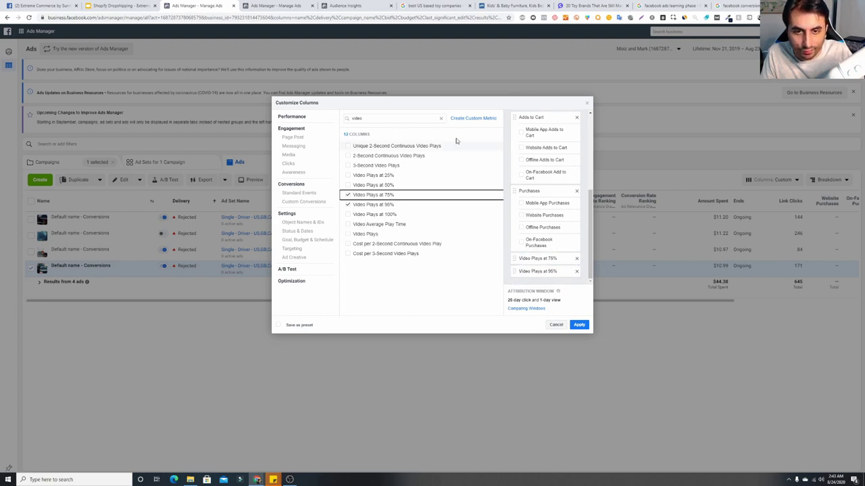
click(579, 325)
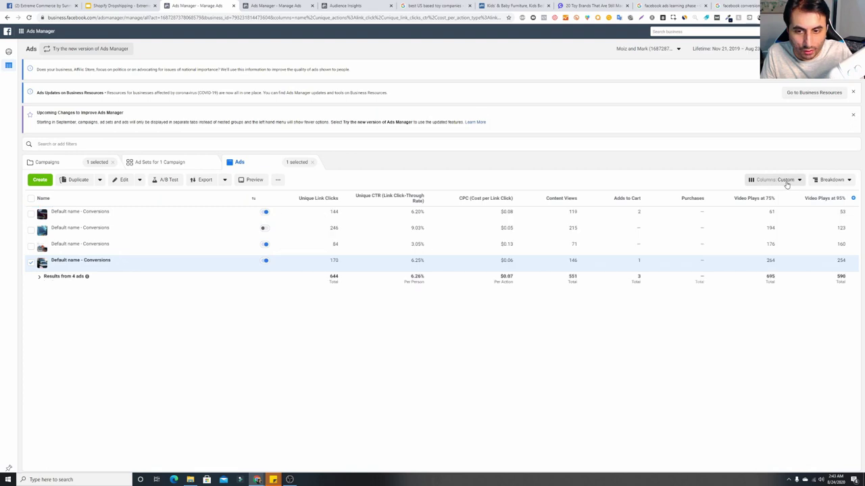
- Save the custom column set as a preset named "Metrics"
click(785, 180)
click(810, 305)
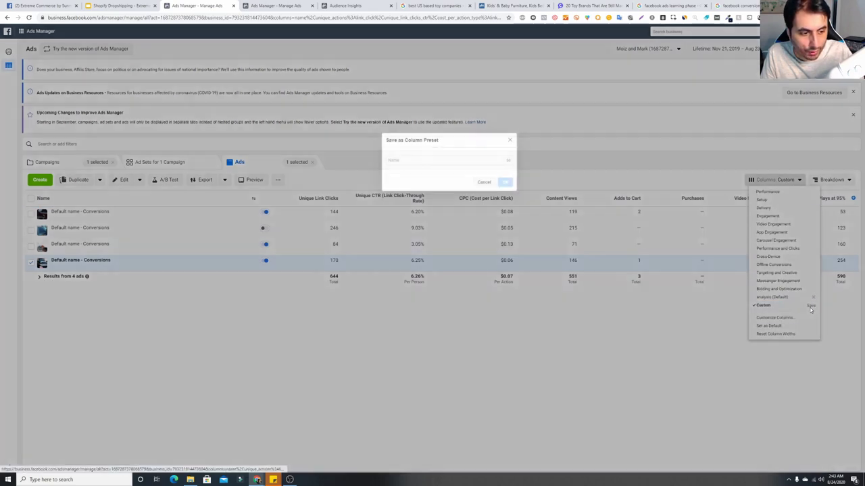
click(448, 160)
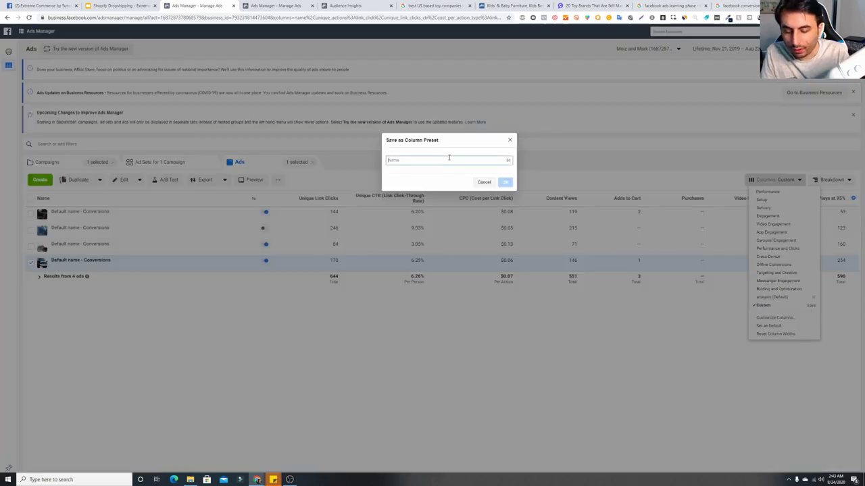
text(Metrics)
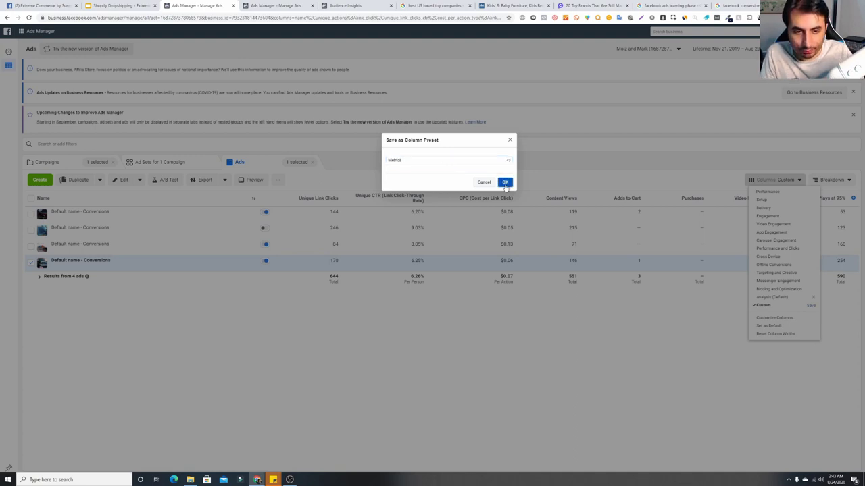
click(504, 182)
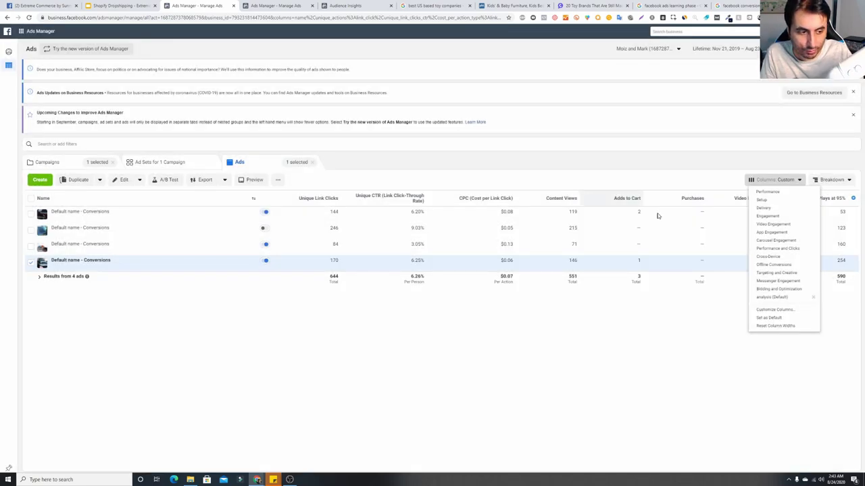
click(707, 291)
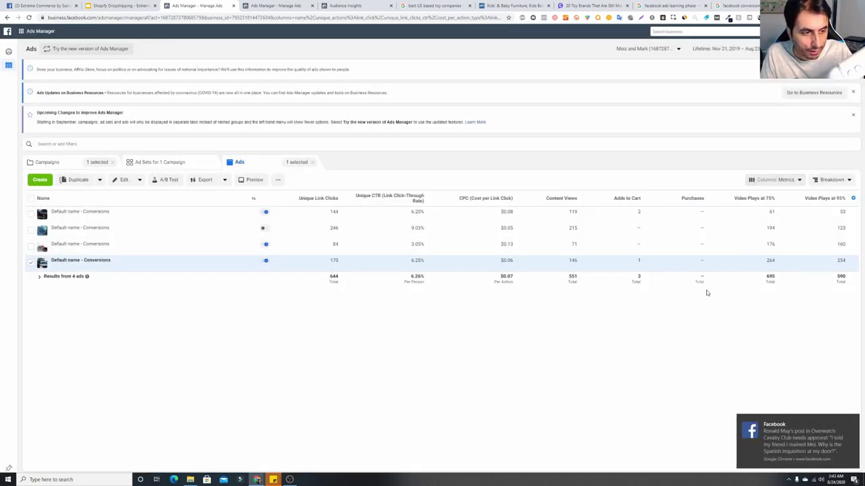
- Switch the ads table to the Performance column preset and back to the Metrics preset
click(780, 179)
click(782, 194)
click(776, 179)
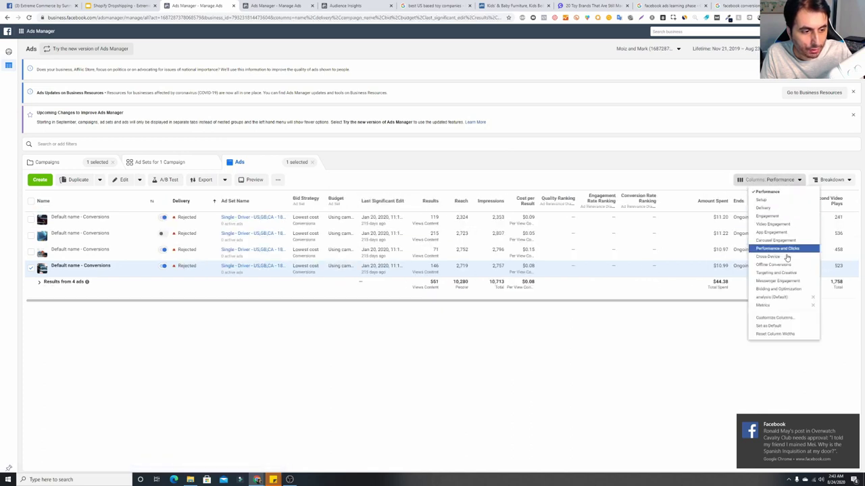
click(767, 305)
click(772, 181)
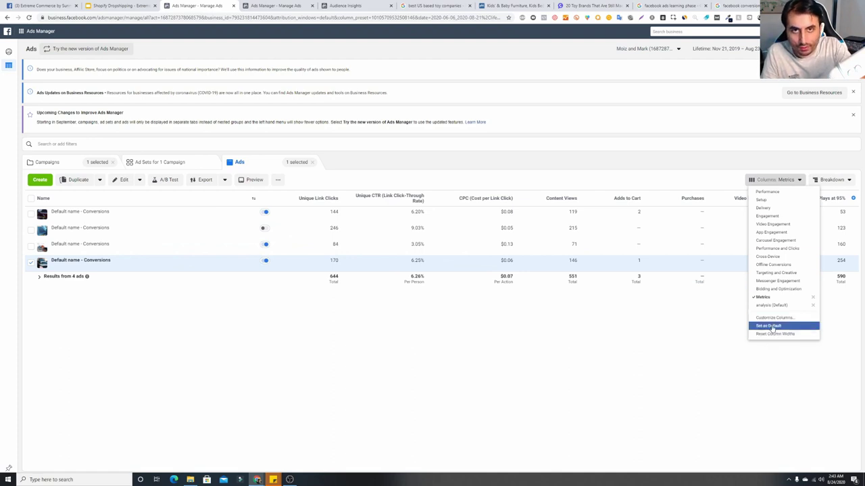
click(618, 337)
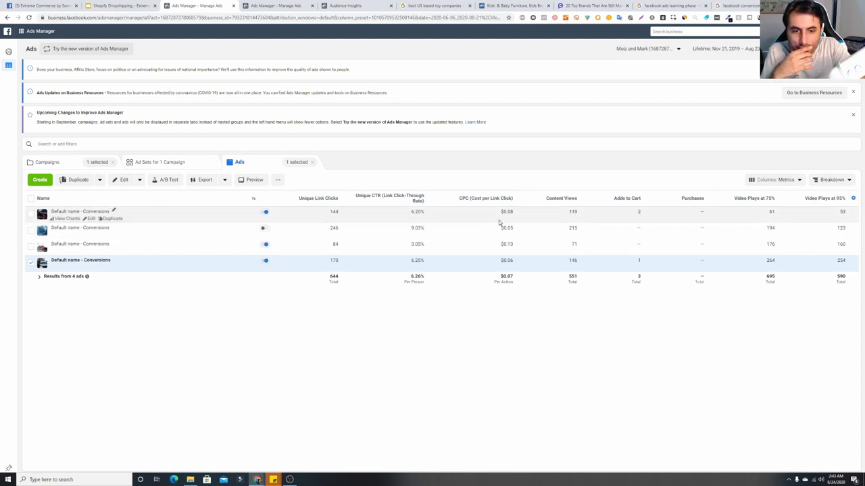
- Add the Amount Spent column, place it first among the movable columns above Unique Link Clicks, and apply it to the ads table
click(775, 179)
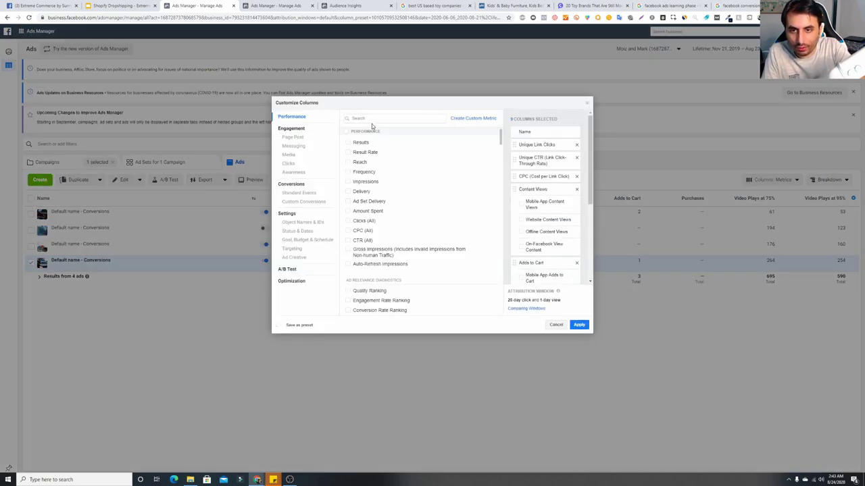
click(378, 122)
text(ams)
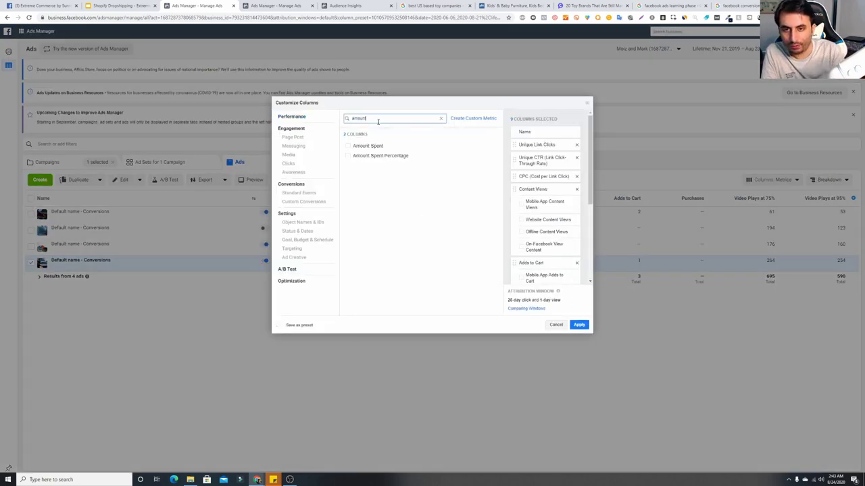
click(376, 147)
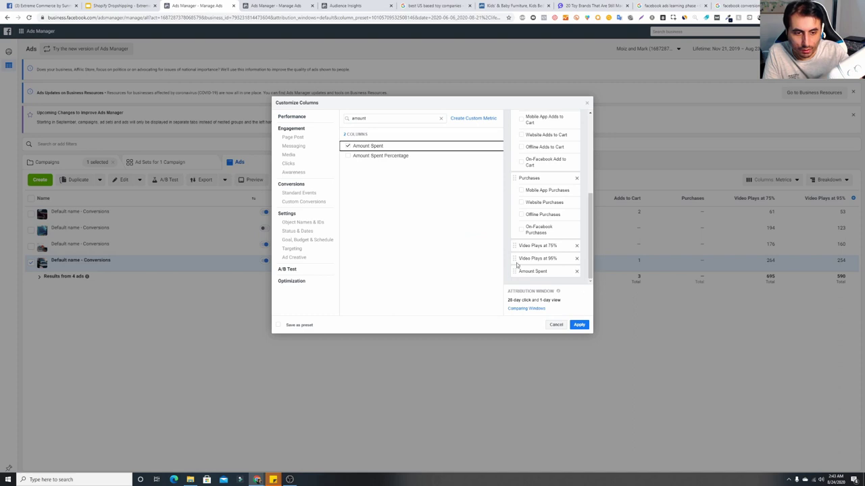
drag(517, 267, 534, 119)
click(579, 325)
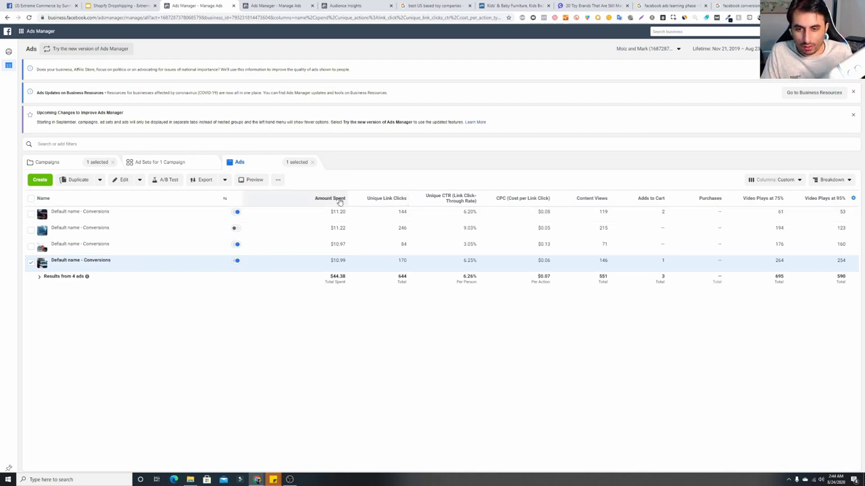
mouse_move(340, 202)
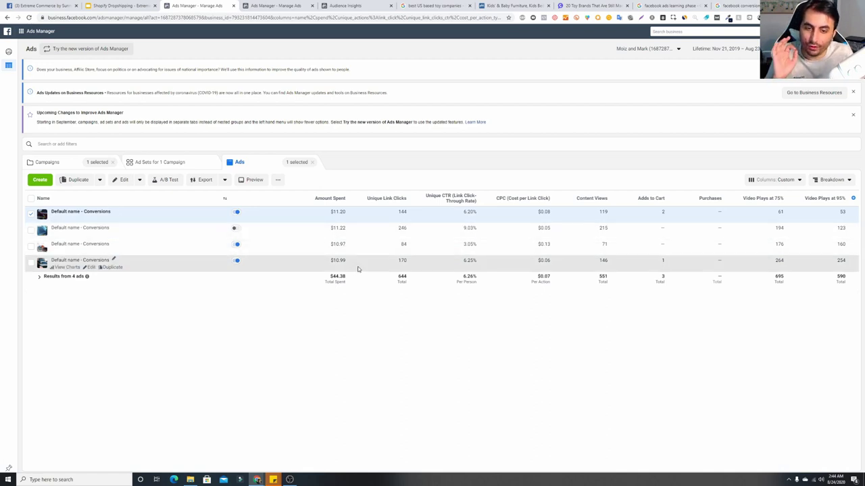
- Add the CPM (Cost per 1,000 Impressions) column, place it directly below Amount Spent, and apply it to the ads table
click(800, 180)
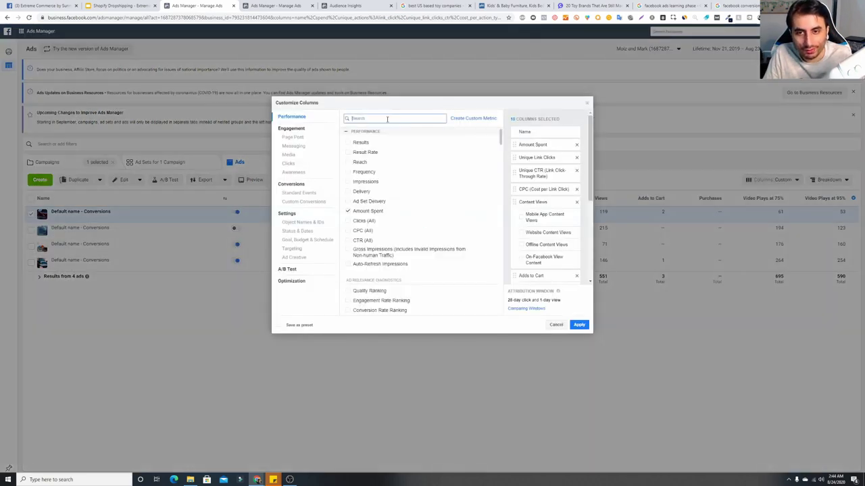
text(cpm)
click(398, 148)
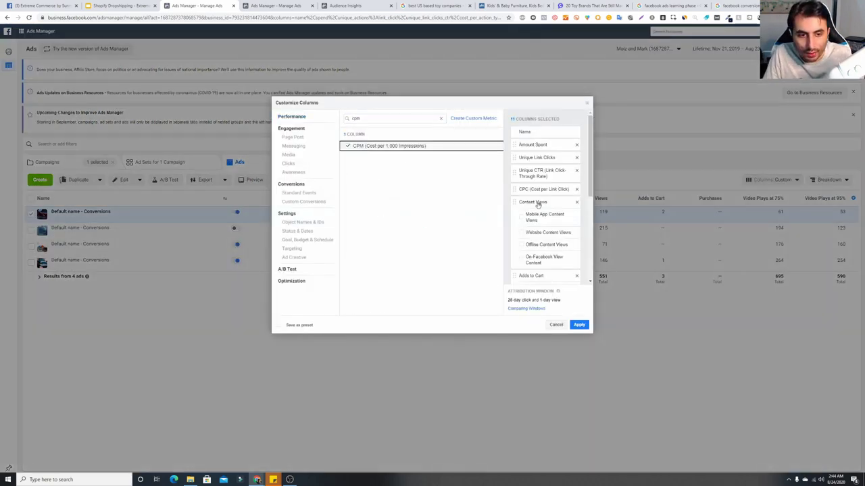
scroll(541, 202, down, 5)
drag(523, 241, 535, 168)
double_click(384, 118)
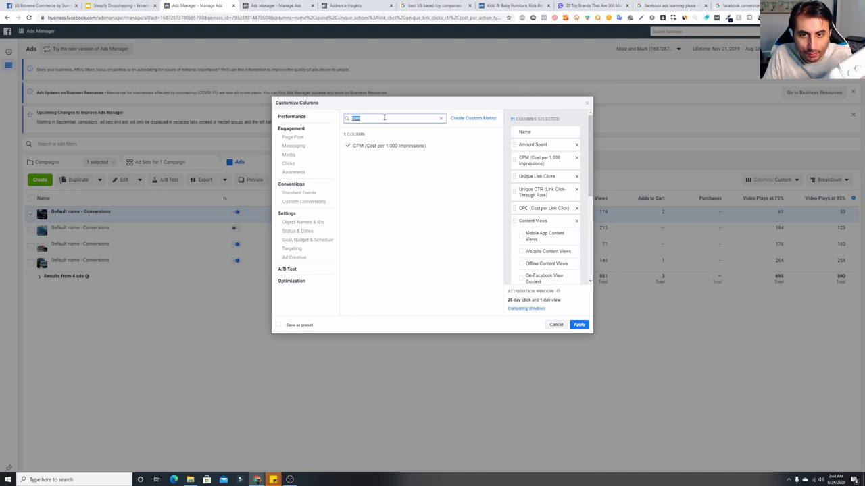
text(impre)
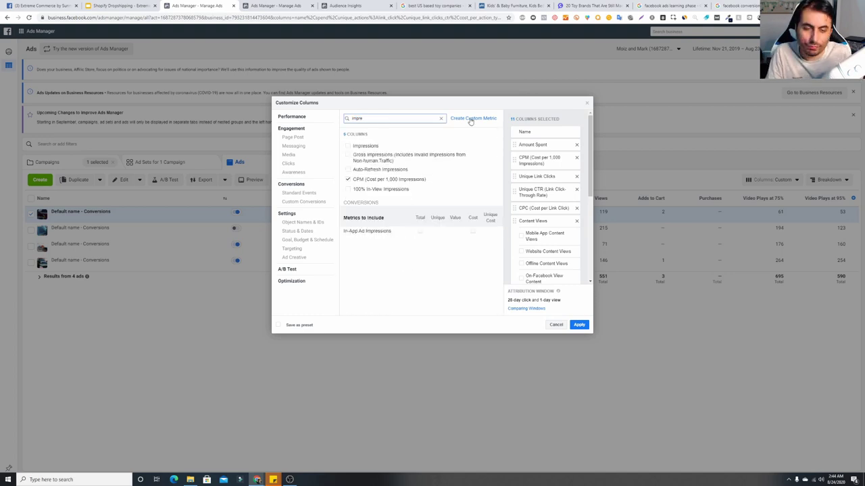
click(577, 324)
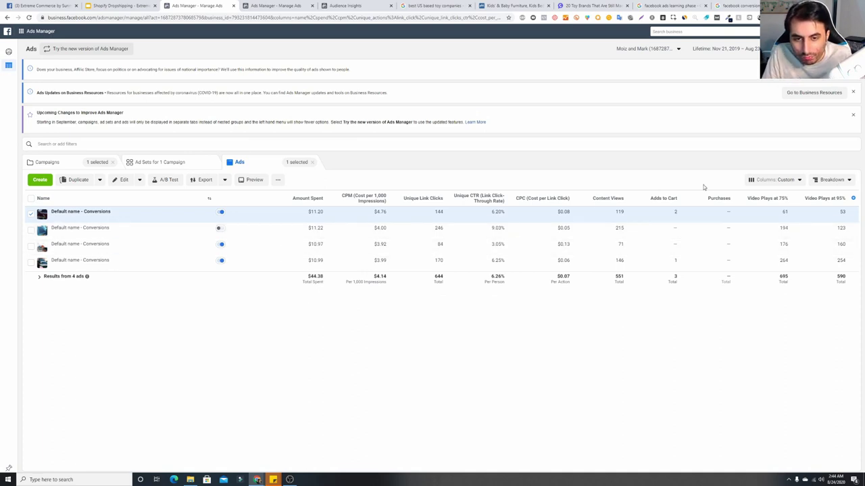
- Search the metrics for "impress", add the Impressions column between Amount Spent and CPM, and apply it to the ads table
click(775, 180)
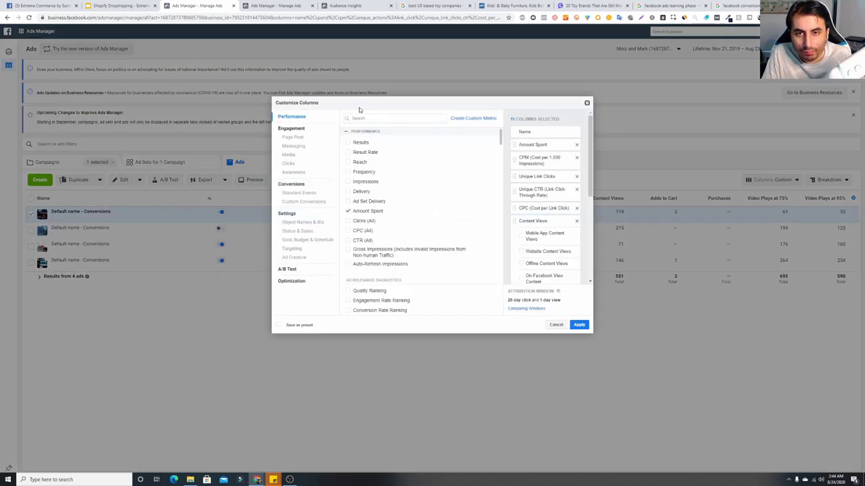
click(368, 118)
text(impress)
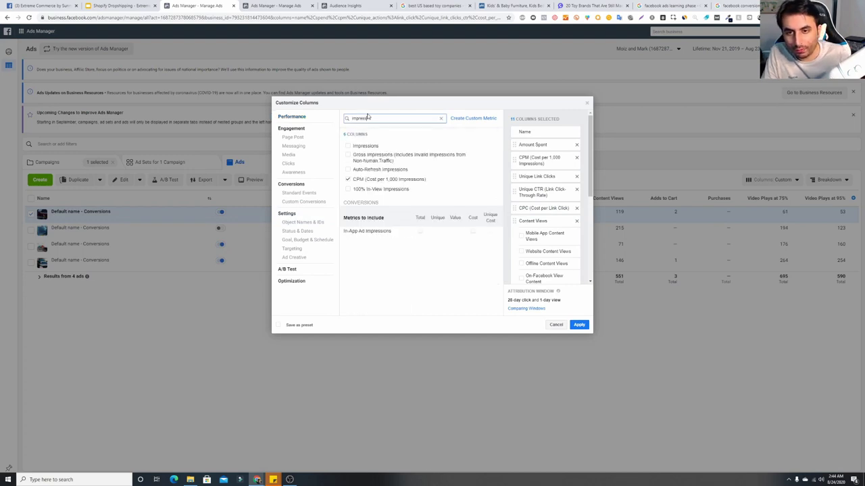
click(348, 146)
scroll(590, 238, down, 2)
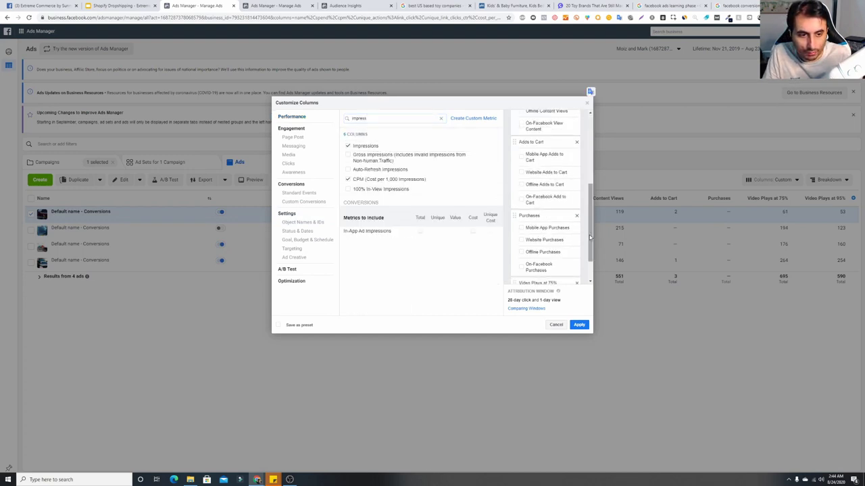
scroll(590, 238, down, 2)
drag(533, 270, 529, 162)
click(579, 325)
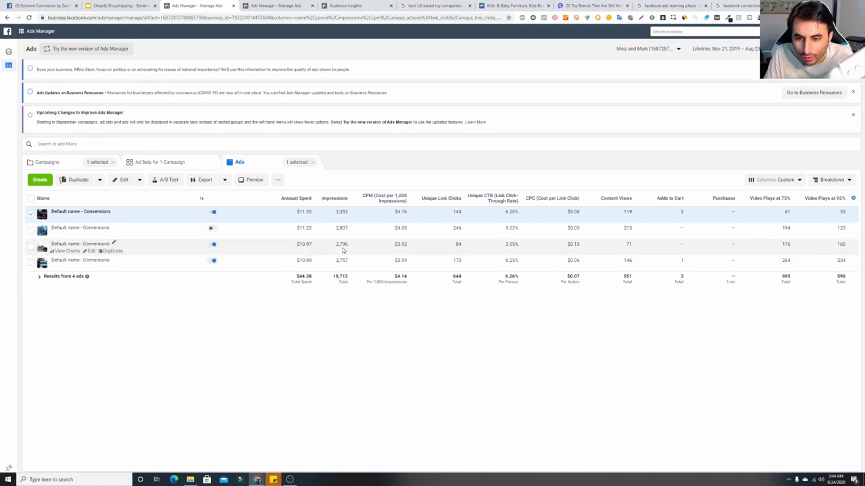
- Highlight the first ad's impressions and open that ad's name for editing
double_click(343, 212)
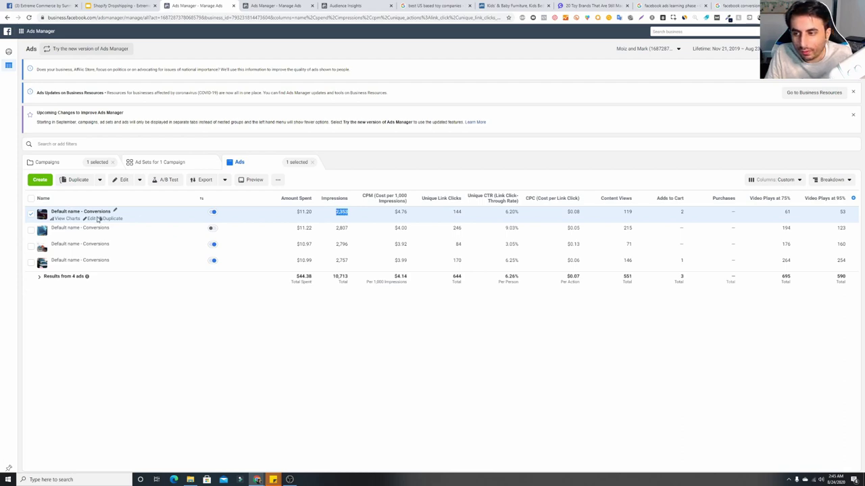
click(116, 211)
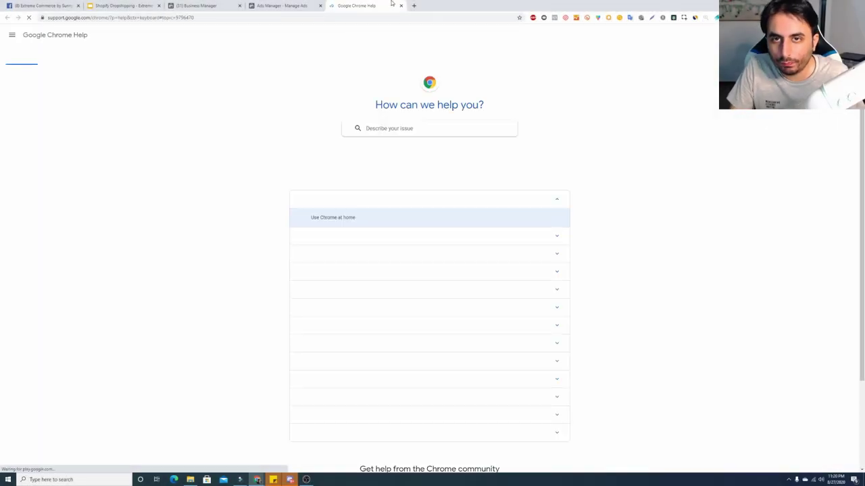
- Close the Google Chrome Help page and compare the CPM of ads a, b, c and d against their impressions and amount spent
key(ctrl+w)
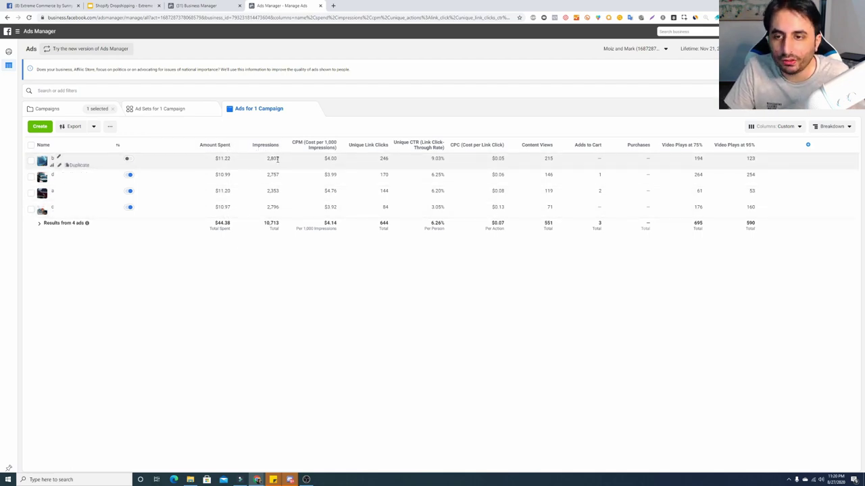
double_click(274, 158)
click(290, 170)
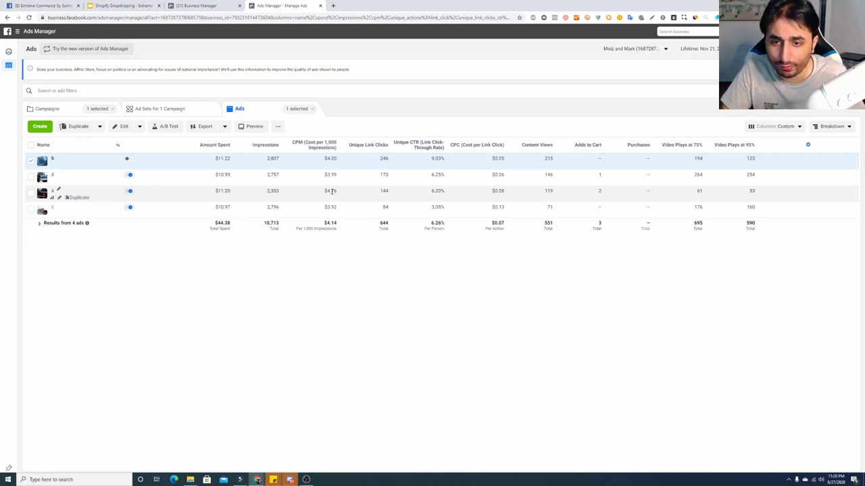
double_click(331, 191)
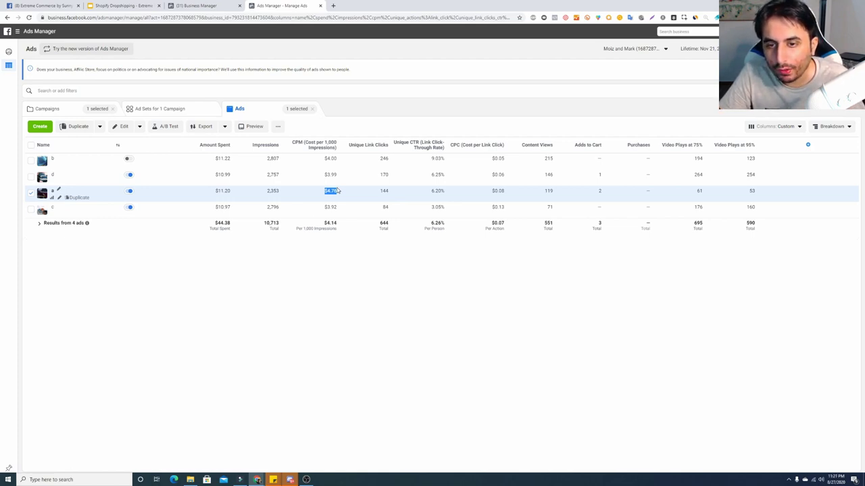
double_click(330, 159)
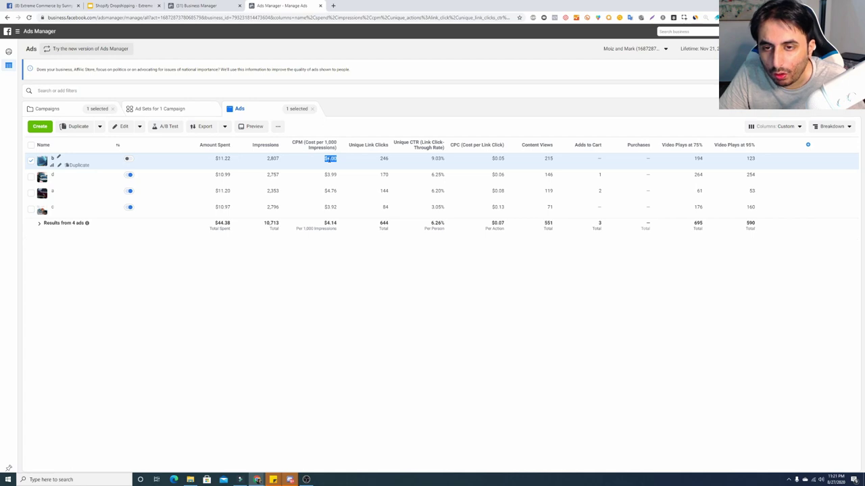
click(236, 192)
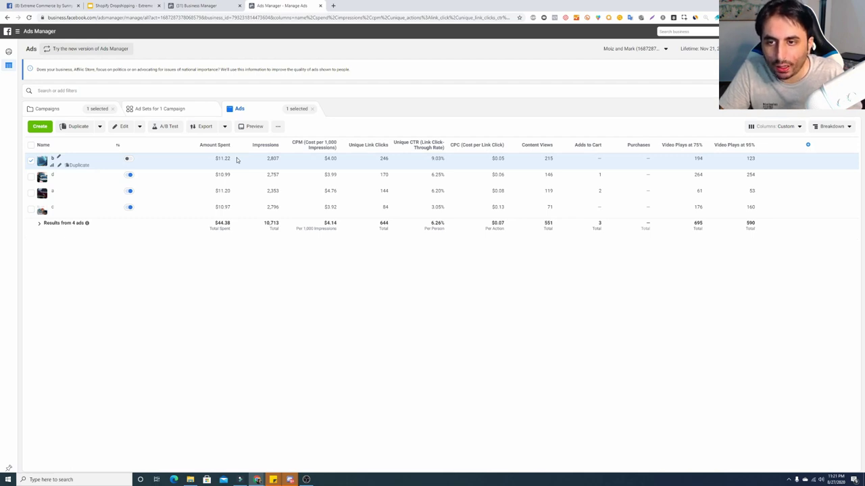
drag(337, 160, 323, 160)
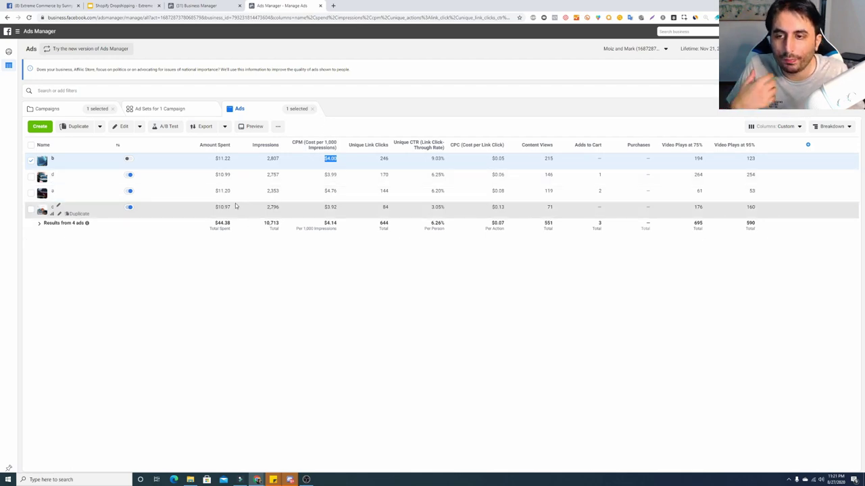
drag(235, 207, 215, 207)
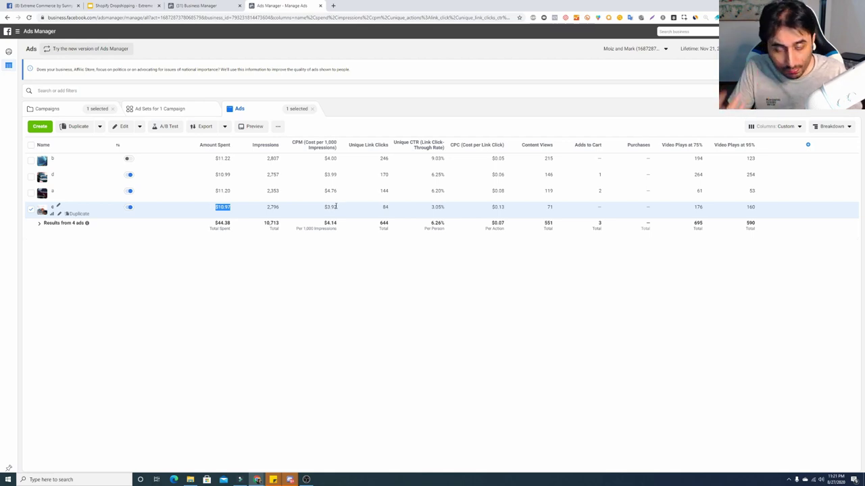
double_click(329, 158)
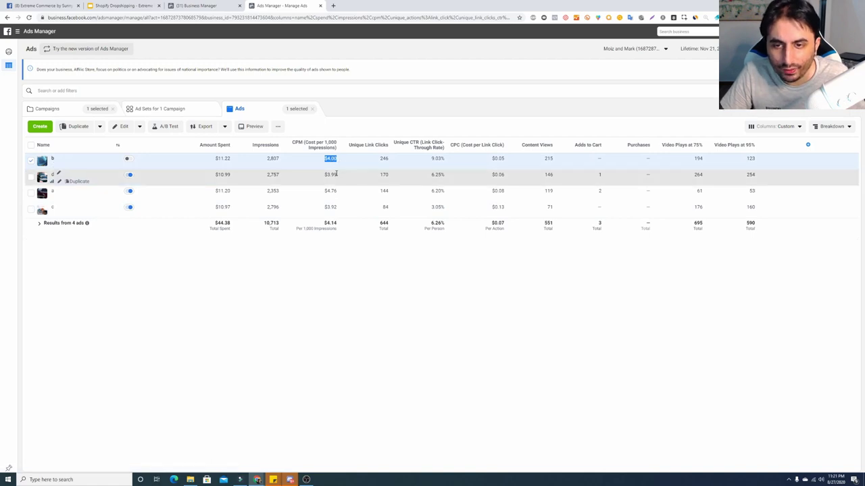
double_click(331, 207)
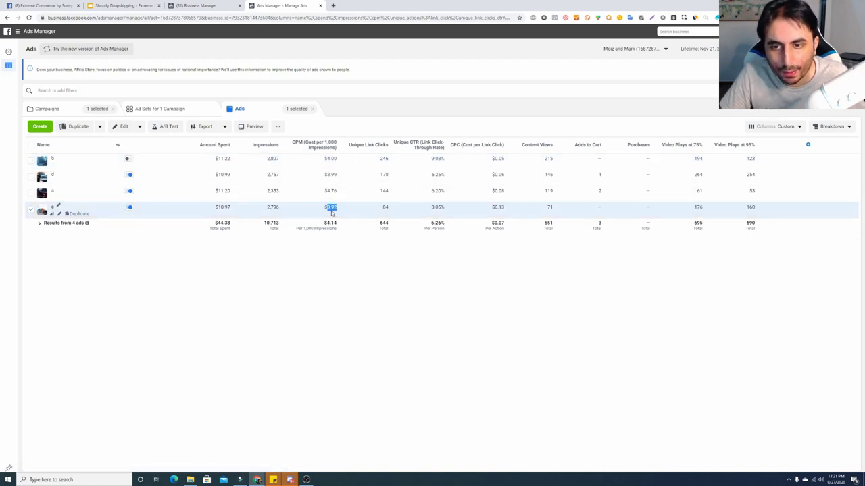
double_click(330, 175)
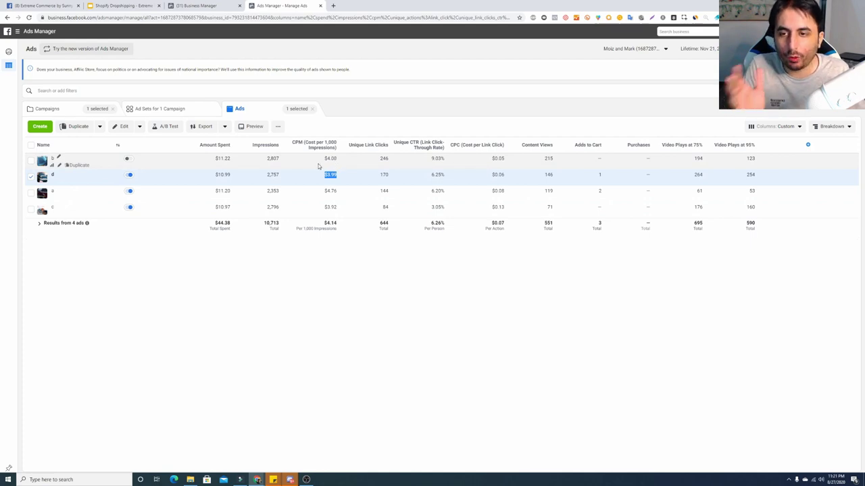
- Review ad b's impressions, amount spent, unique link clicks, CTR, CPC and content views, plus the video play columns
double_click(272, 159)
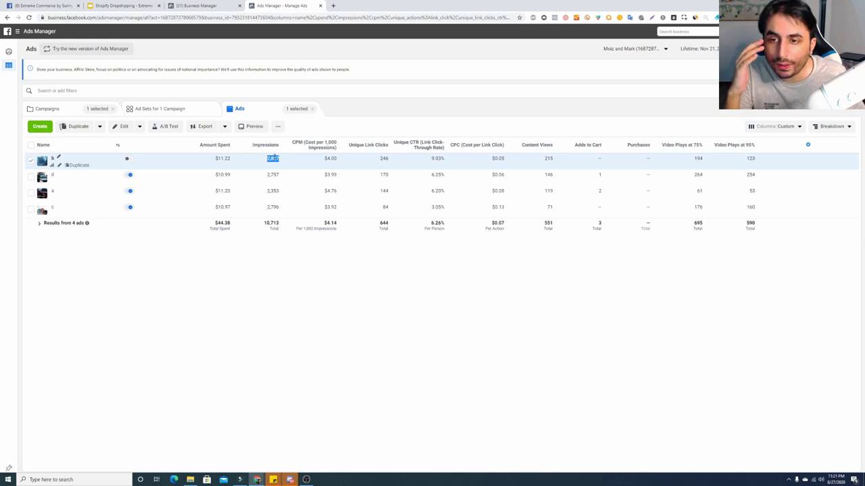
double_click(224, 159)
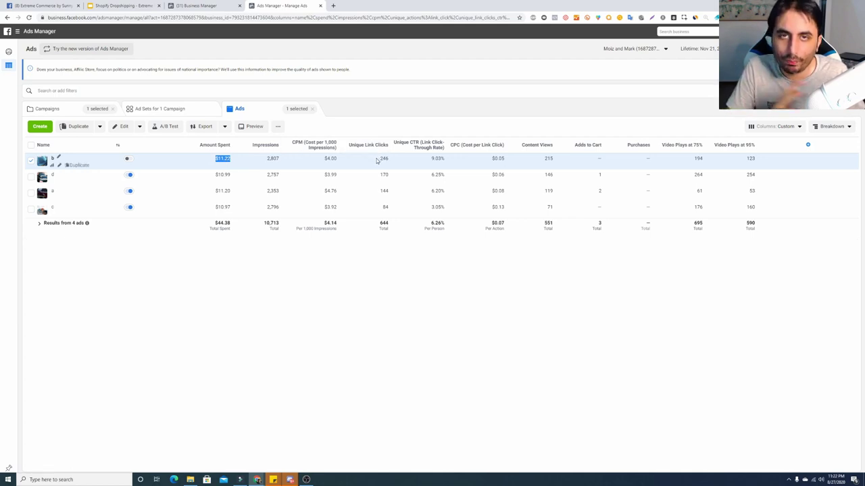
double_click(375, 160)
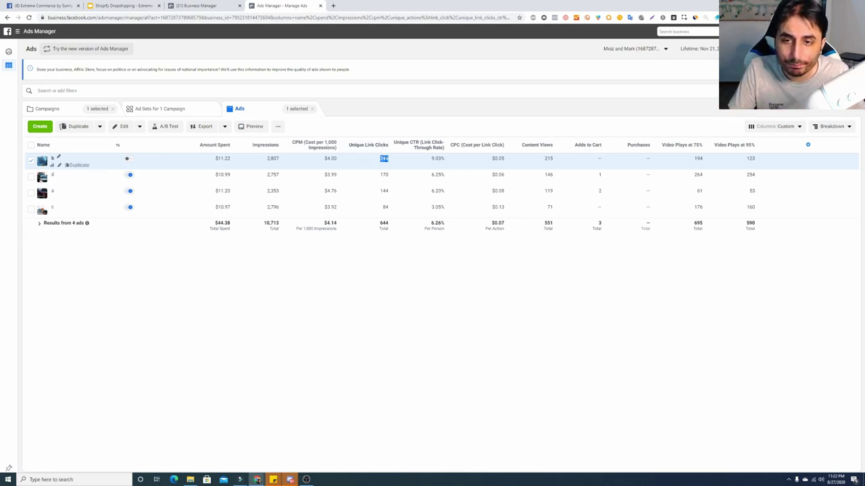
drag(432, 159, 444, 159)
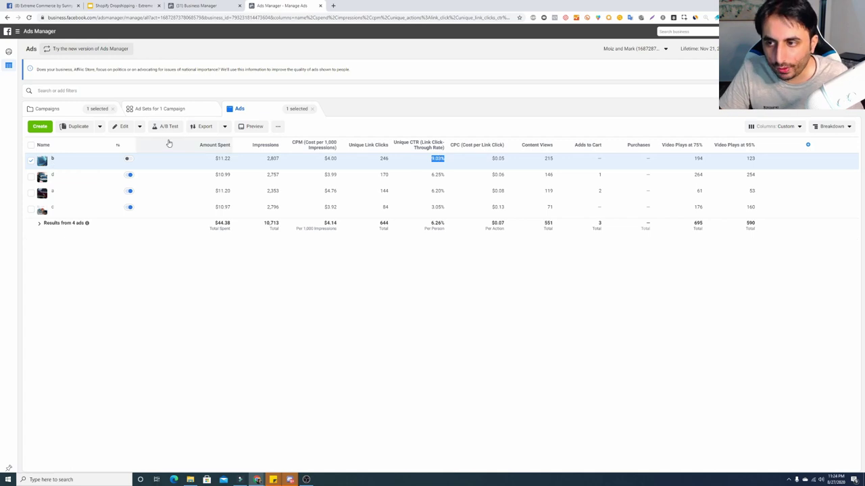
double_click(505, 160)
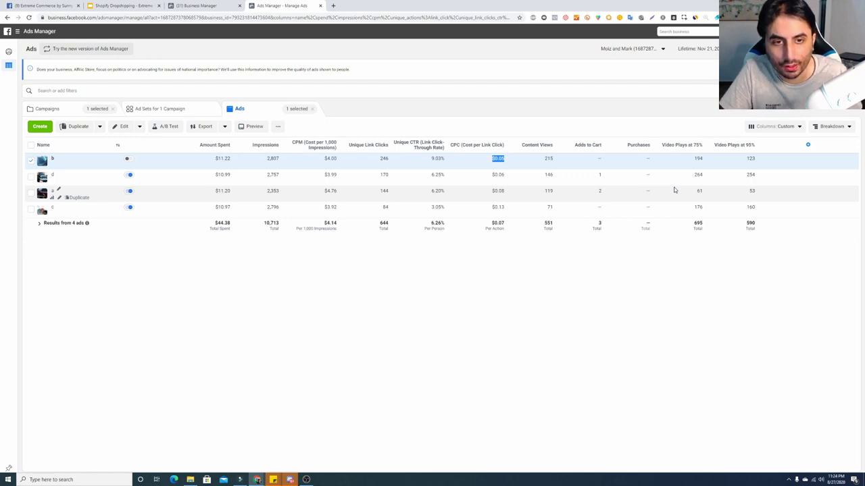
double_click(548, 158)
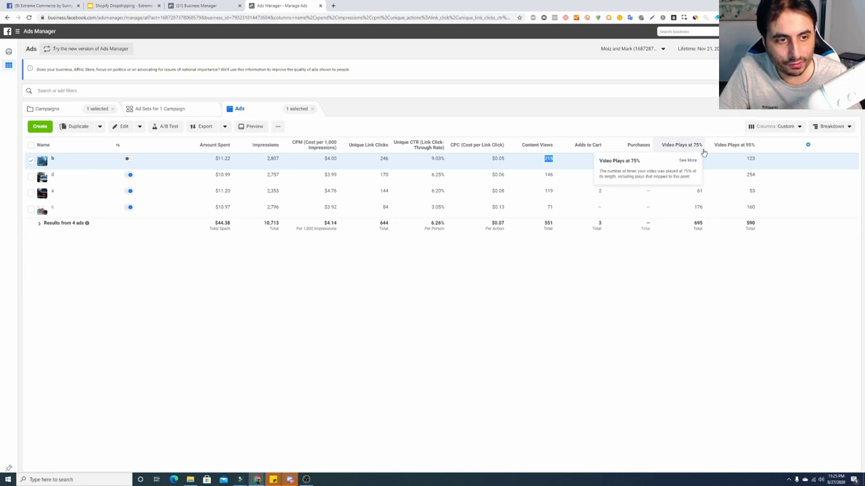
mouse_move(744, 147)
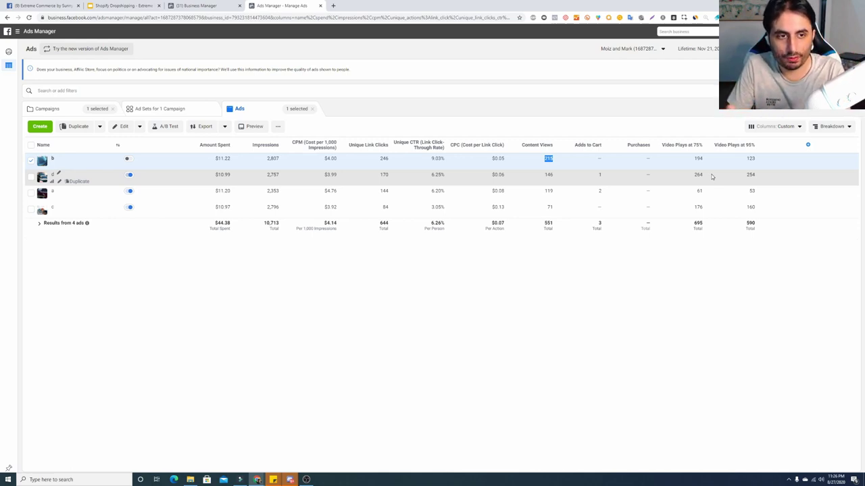
- Compare the 75% video plays of ads d and b, ad b's metrics through content views, and the ads' adds to cart
click(773, 127)
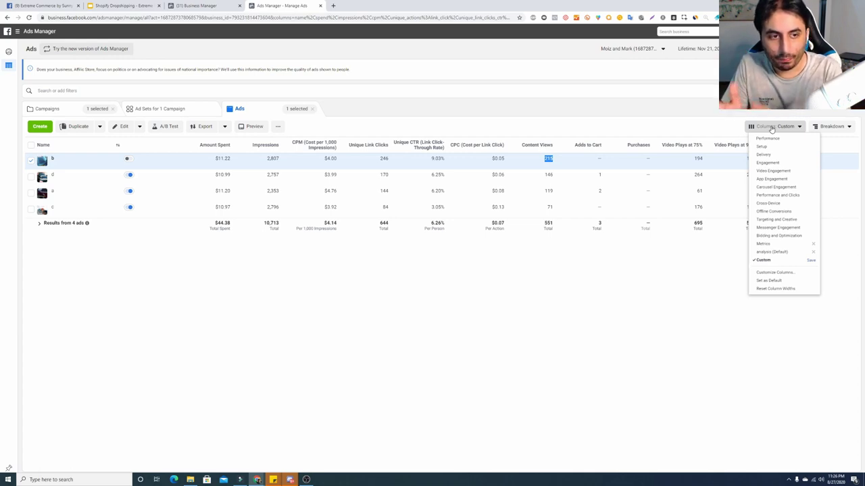
double_click(698, 174)
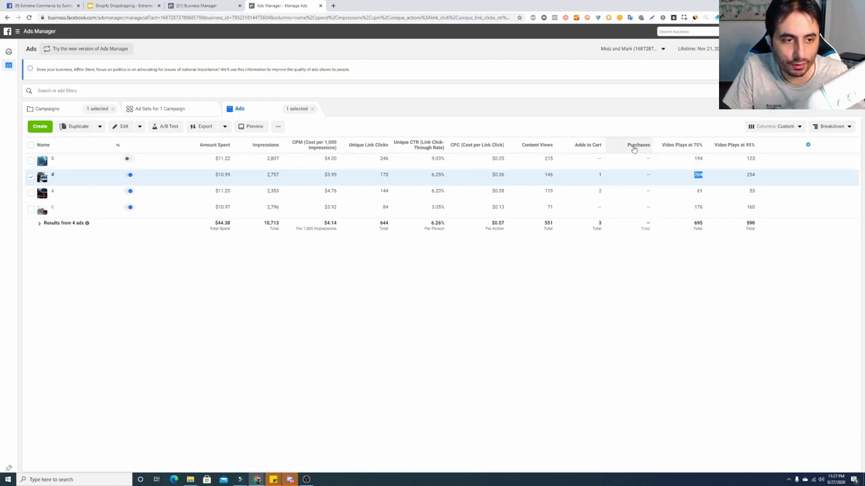
double_click(698, 160)
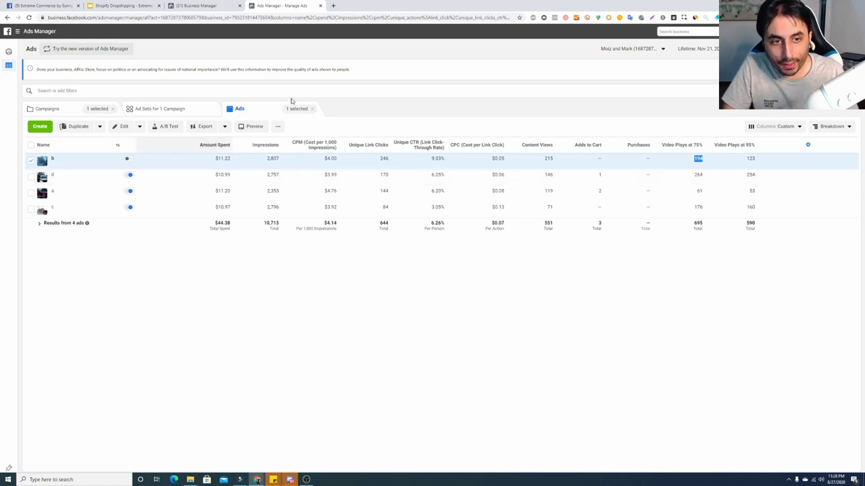
drag(576, 160, 219, 159)
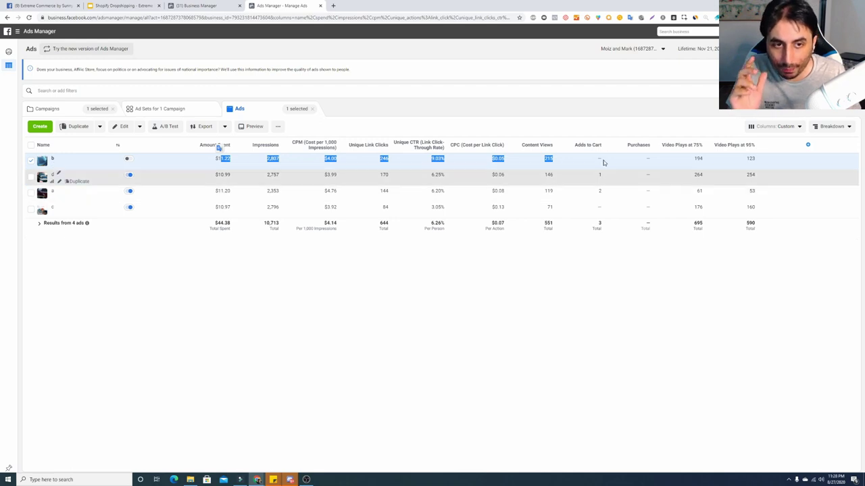
mouse_move(601, 206)
mouse_down()
mouse_move(588, 181)
mouse_move(606, 190)
mouse_up()
click(566, 176)
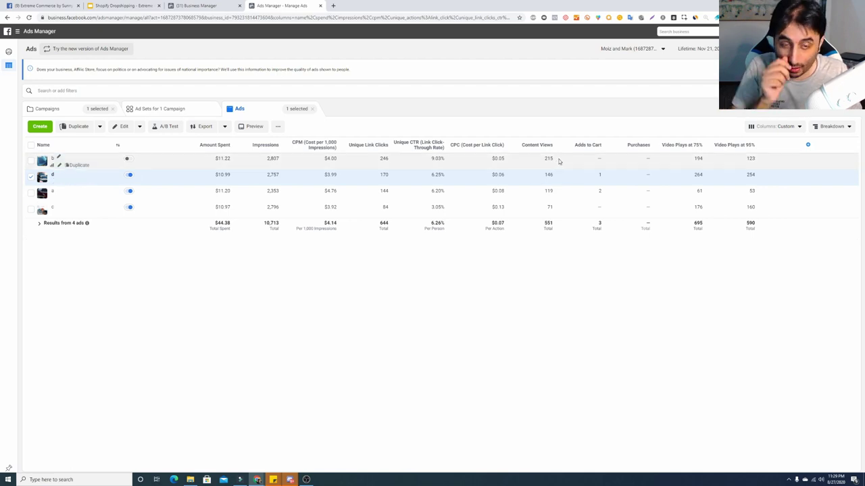
click(600, 191)
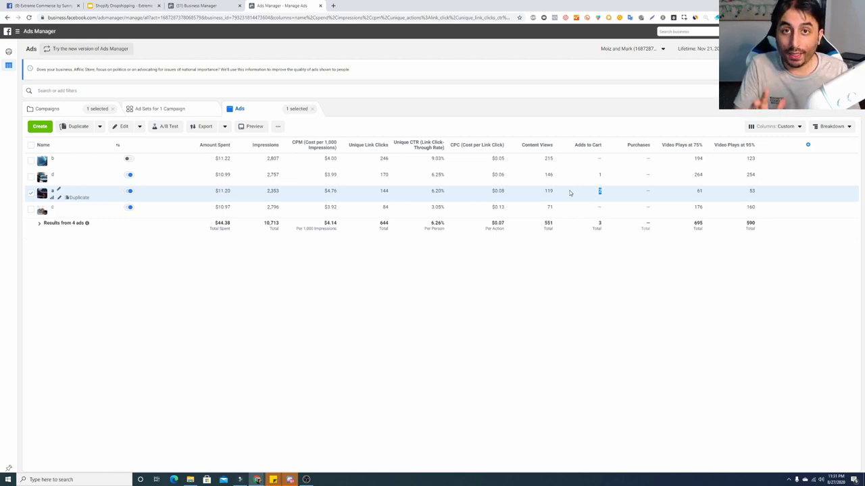
- Review ad b's metrics from amount spent through content views, its CPC, and the amount spent on all four ads
click(564, 164)
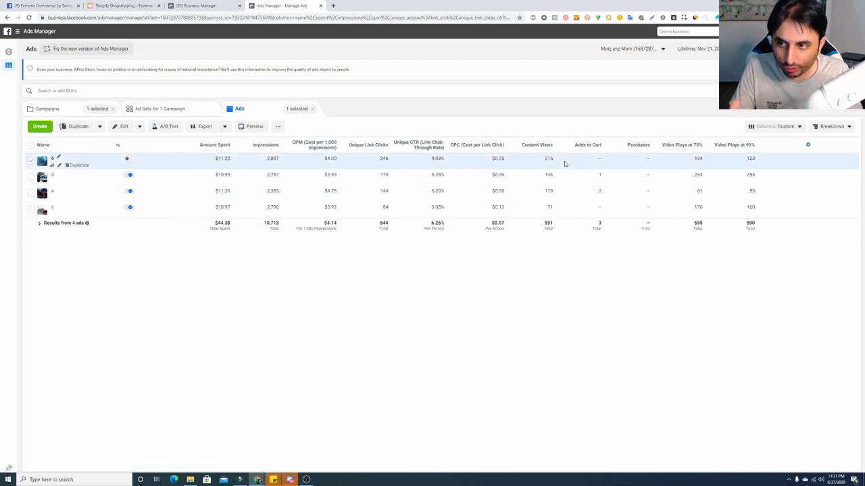
drag(565, 164, 216, 158)
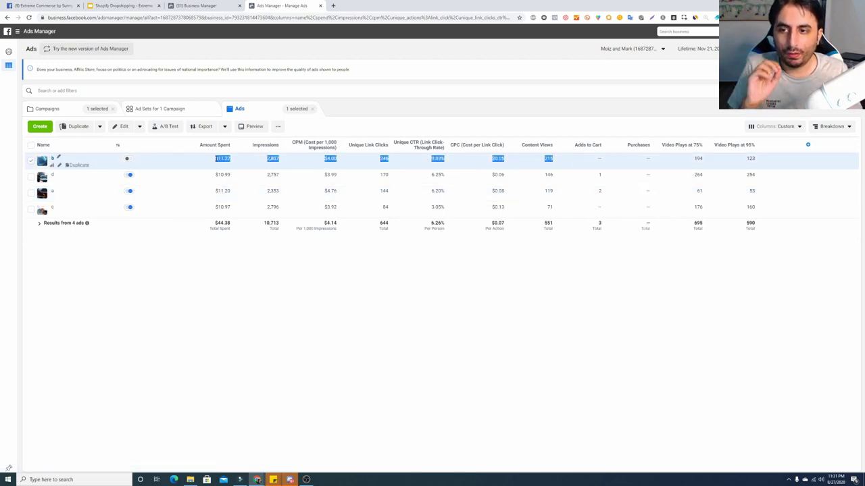
click(549, 159)
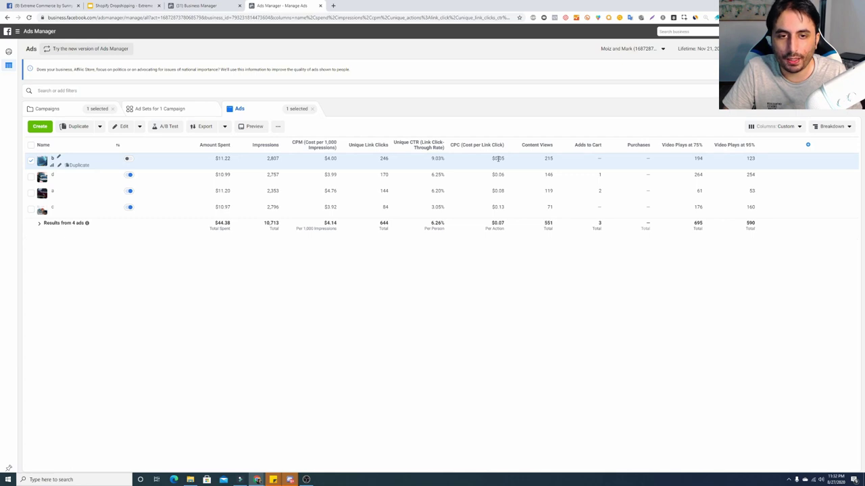
drag(504, 158, 492, 158)
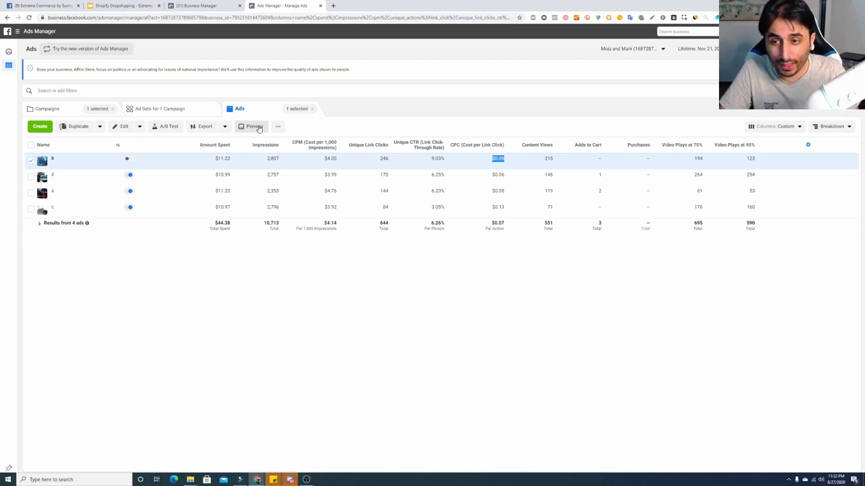
drag(214, 158, 233, 207)
click(232, 209)
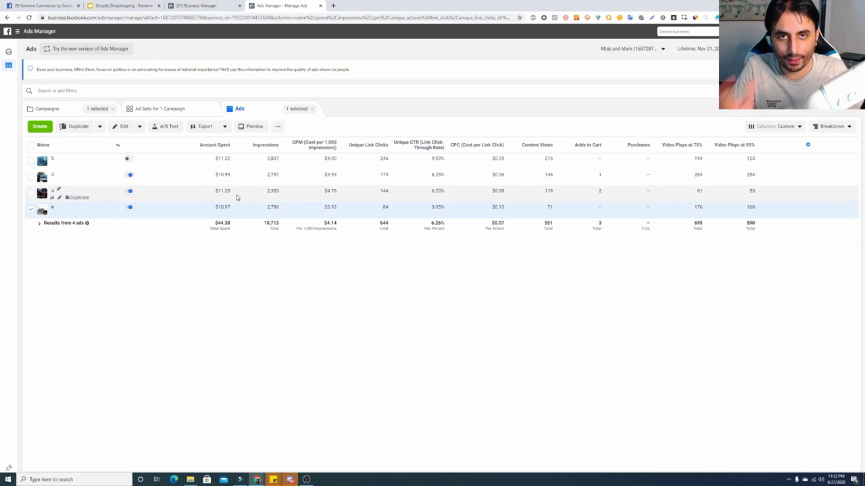
- Go to the campaign's ad sets, select all four, and start creating a new automated rule for them
click(181, 110)
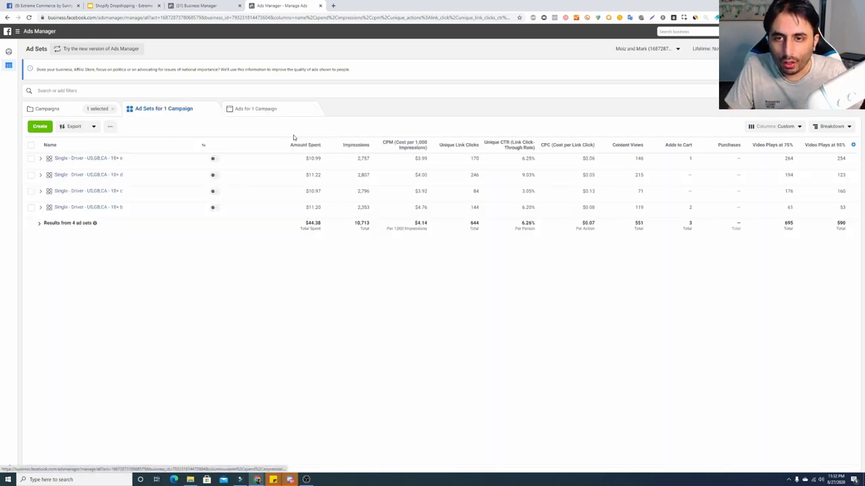
mouse_move(365, 149)
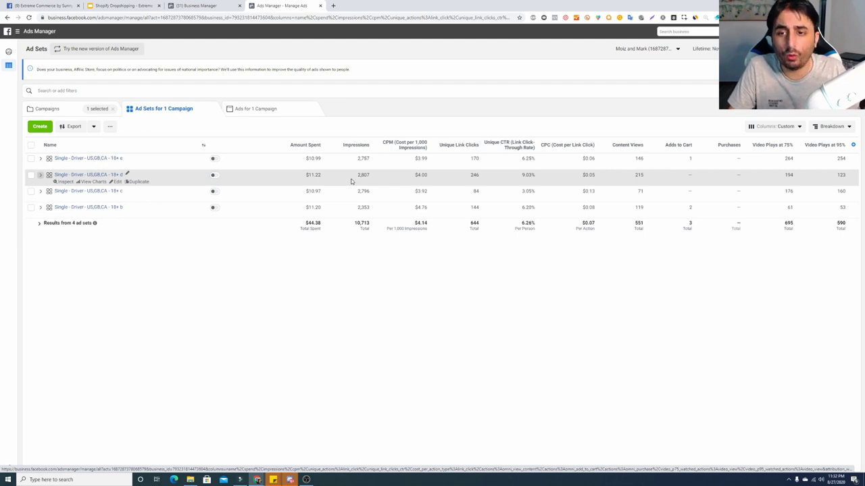
click(31, 146)
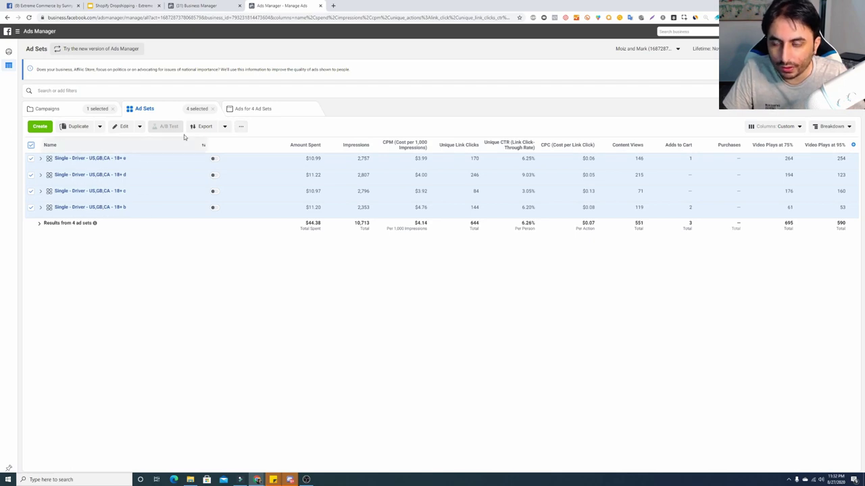
click(240, 126)
click(253, 166)
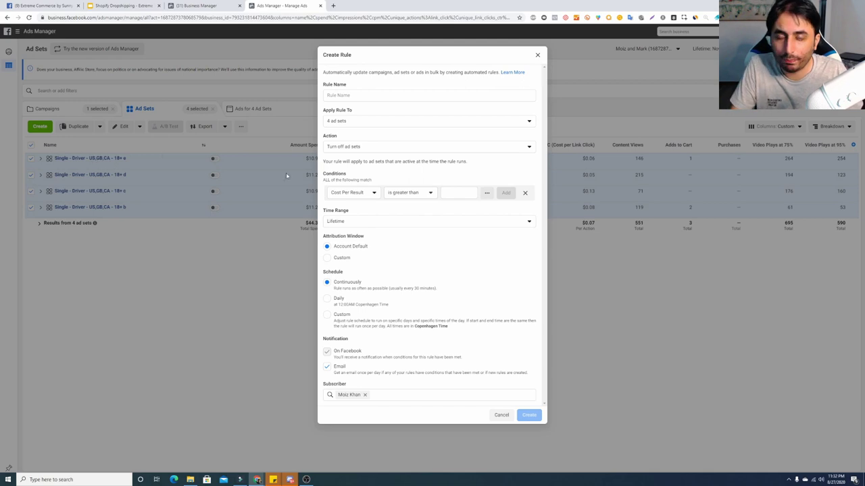
- Name the new rule "Kill At 10"
click(347, 96)
text(K)
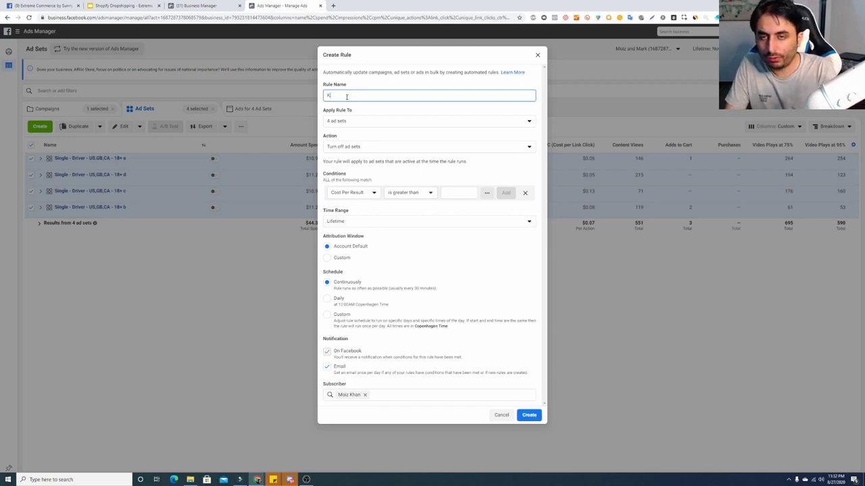
text(ill Al)
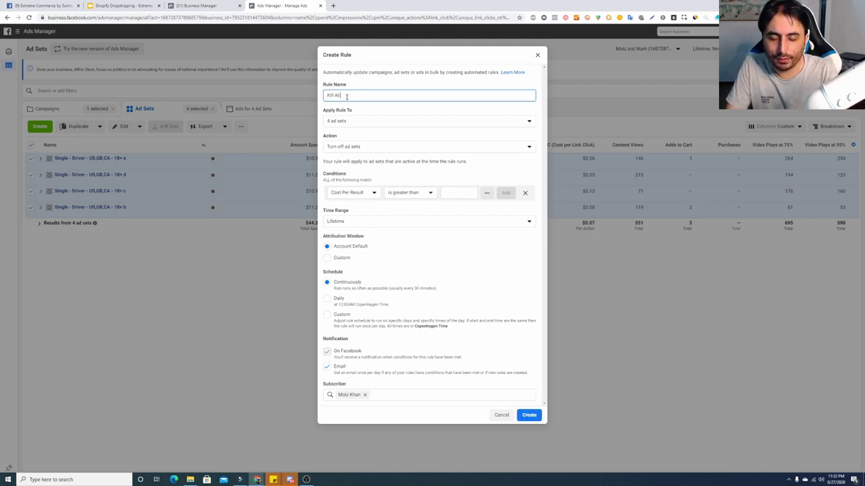
text( 10)
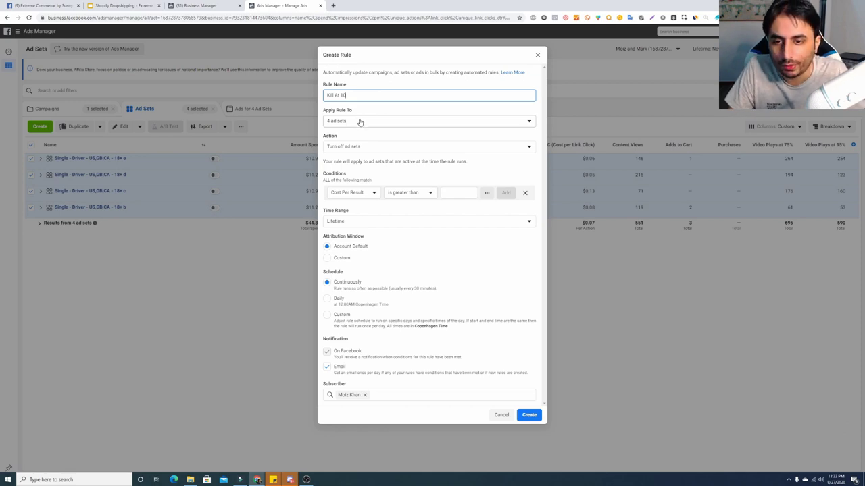
- Add a condition to the rule that Cost Per Result is greater than $15
click(371, 194)
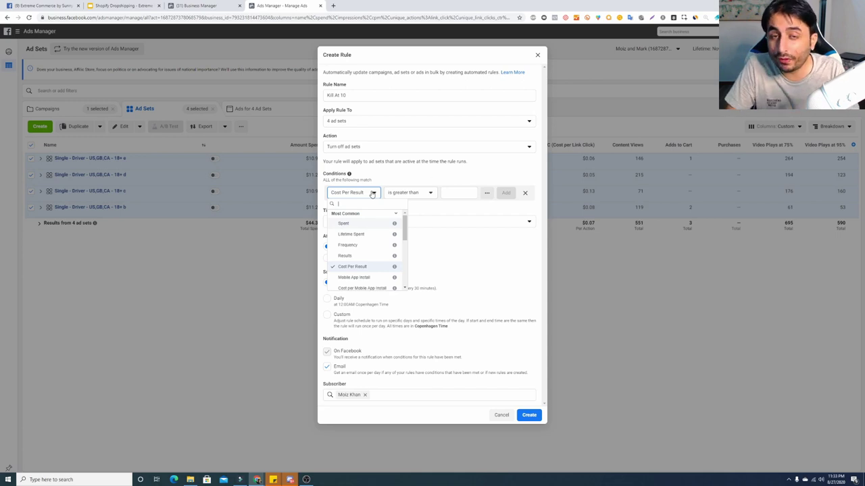
click(449, 194)
click(458, 194)
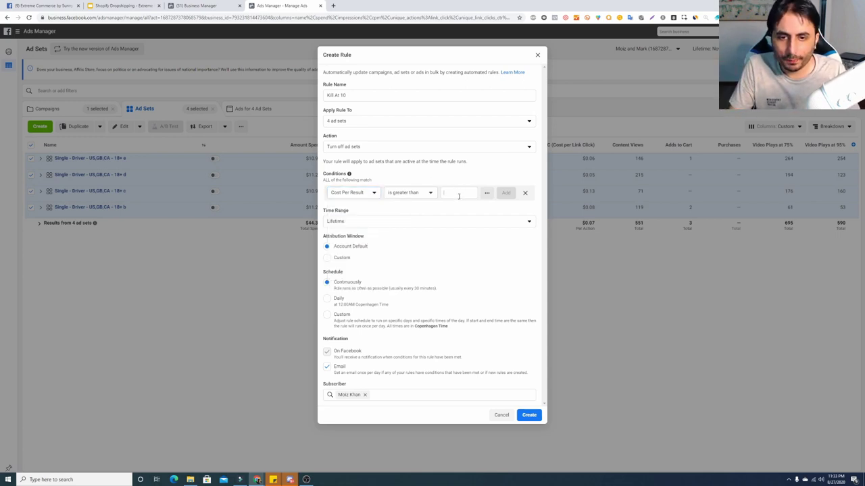
text(15)
key(Return)
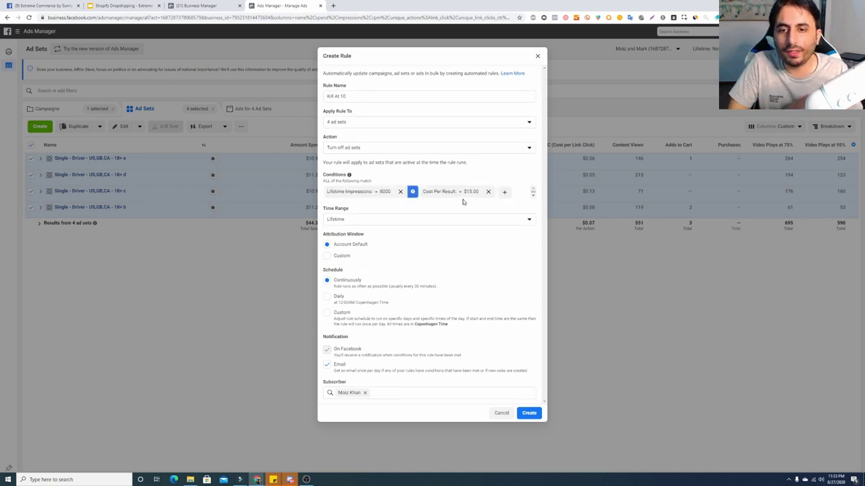
- Remove the Lifetime Impressions and Cost Per Result conditions from the rule
click(400, 191)
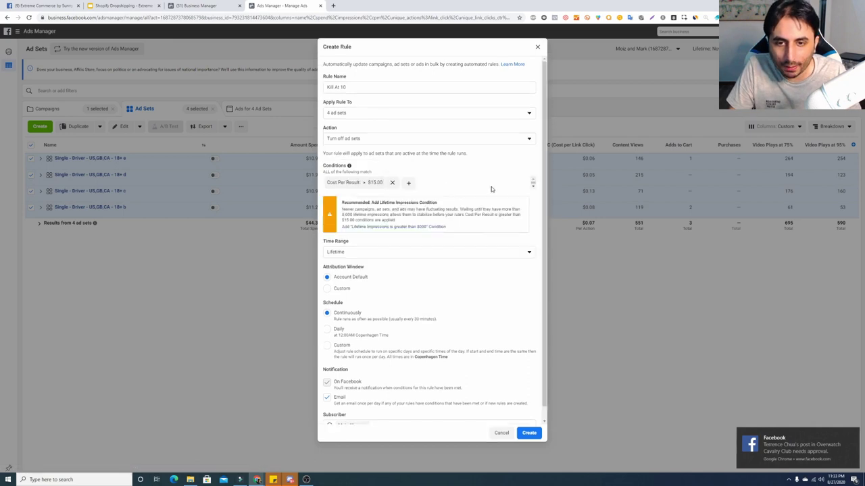
click(409, 182)
click(393, 183)
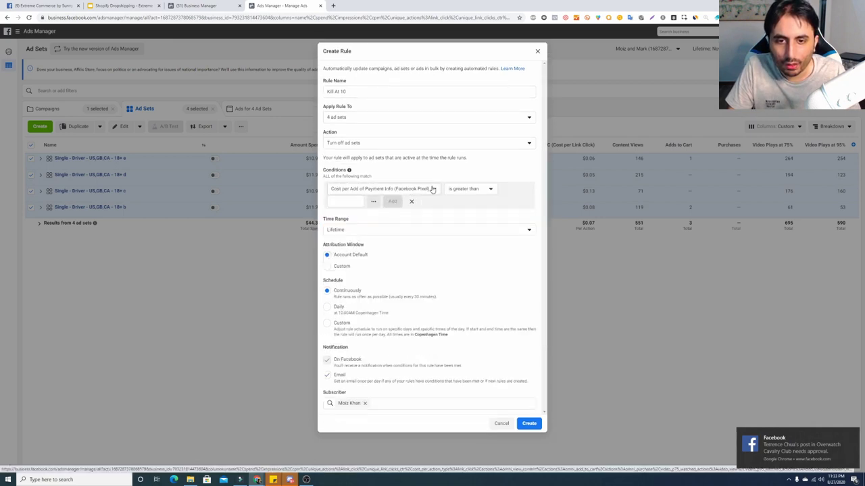
- Set the rule's condition to Spent is greater than $10, create the rule, and close the confirmation
click(431, 189)
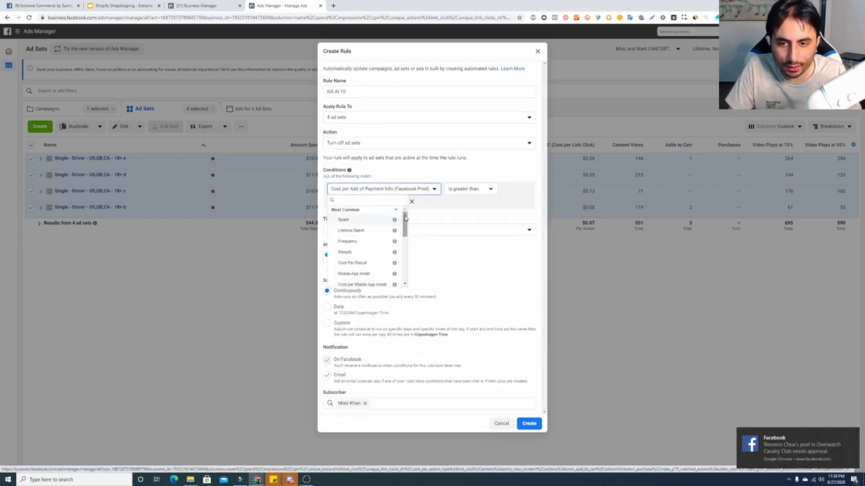
click(382, 222)
text(10)
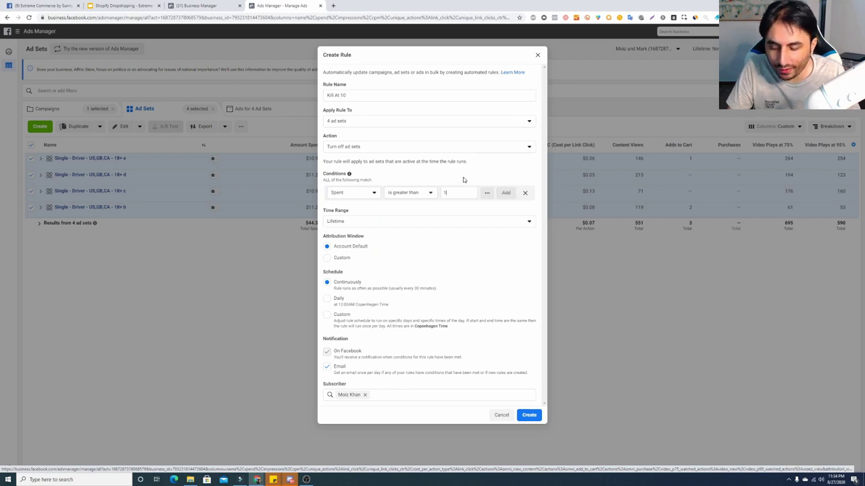
key(Return)
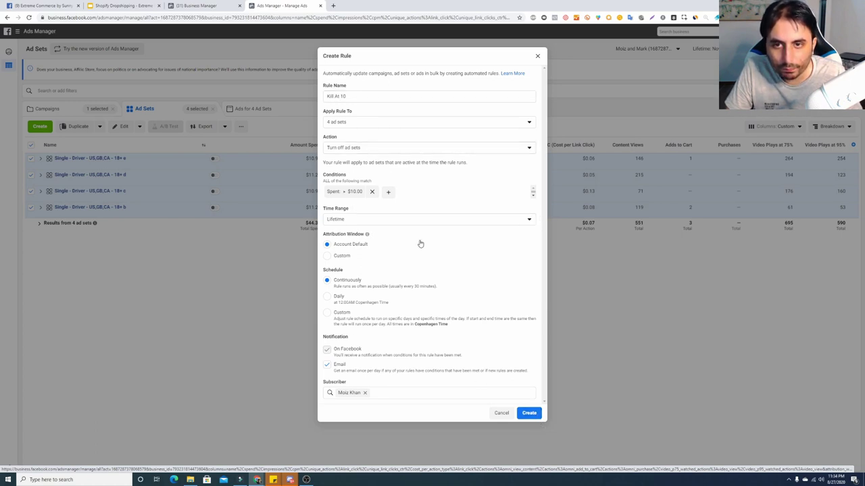
click(529, 414)
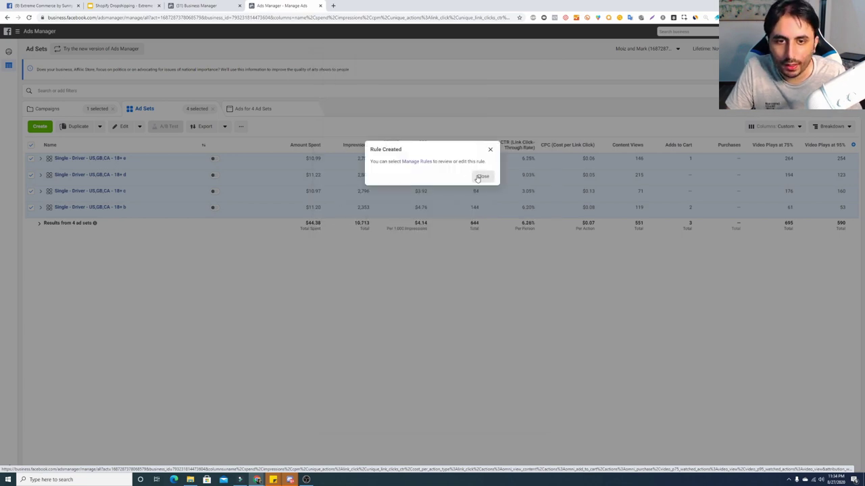
click(478, 177)
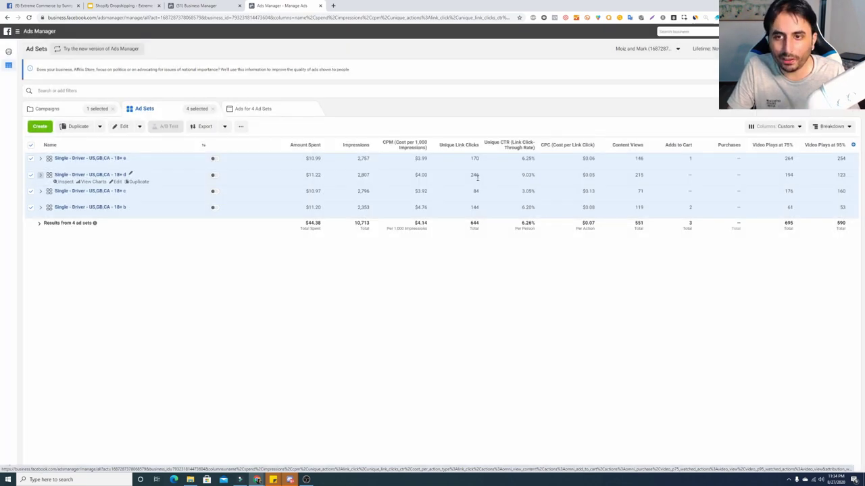
click(203, 144)
click(217, 166)
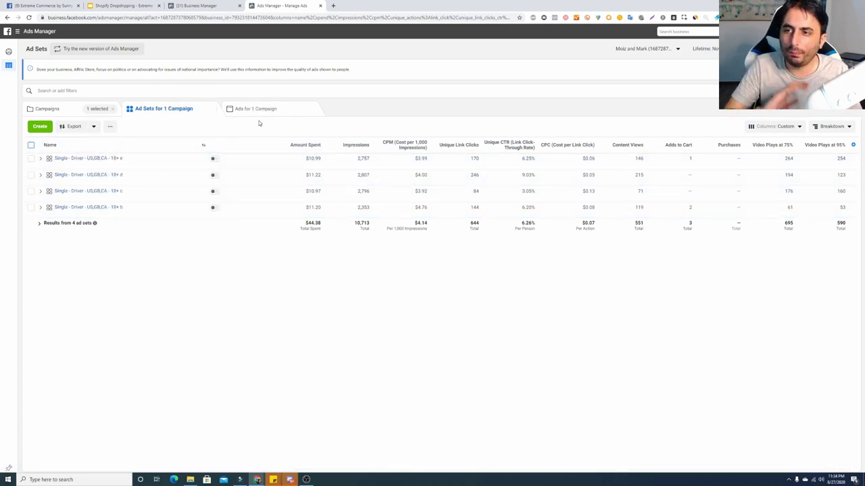
click(110, 126)
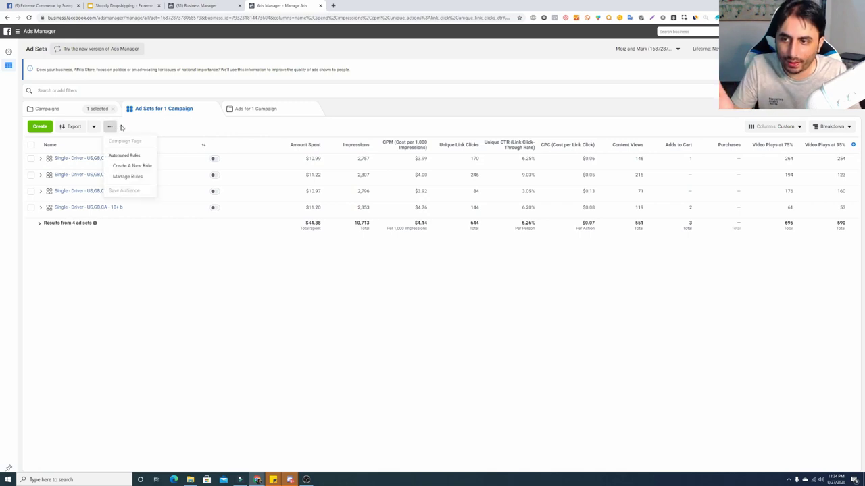
click(424, 328)
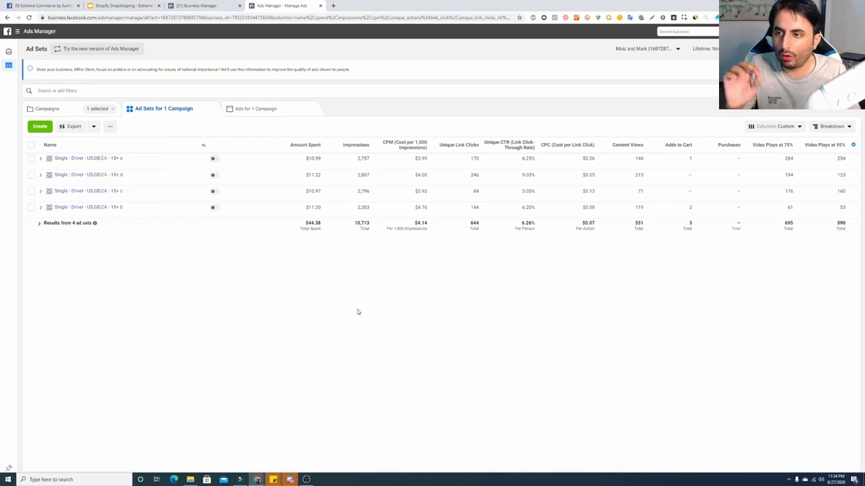
- Apply the existing "Kill At 10" rule to all four Single - Driver ad sets, save it, and clear the ad set selection
click(31, 144)
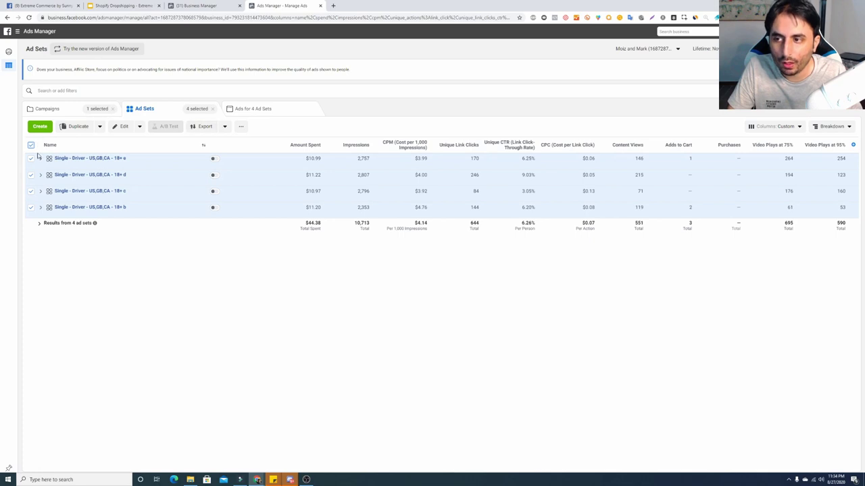
click(242, 127)
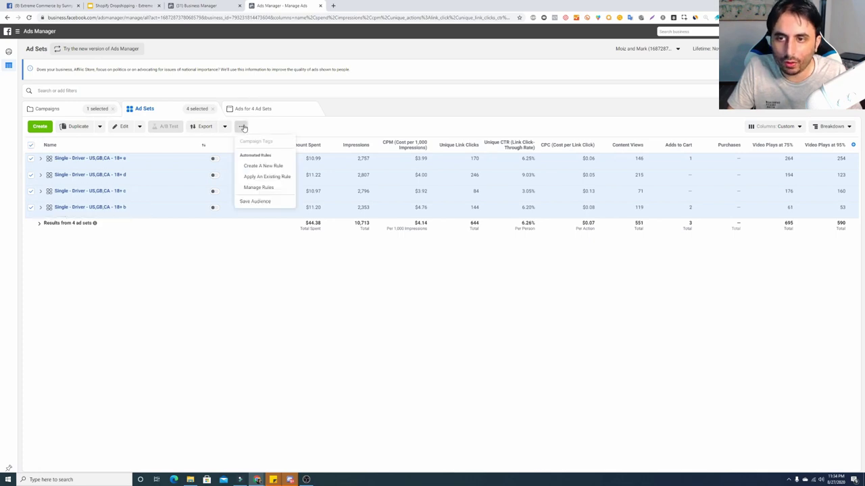
click(275, 177)
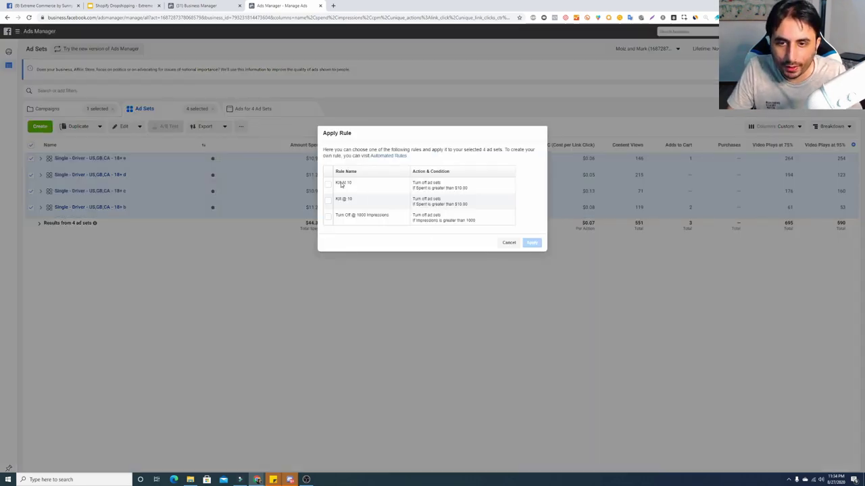
click(328, 184)
click(531, 243)
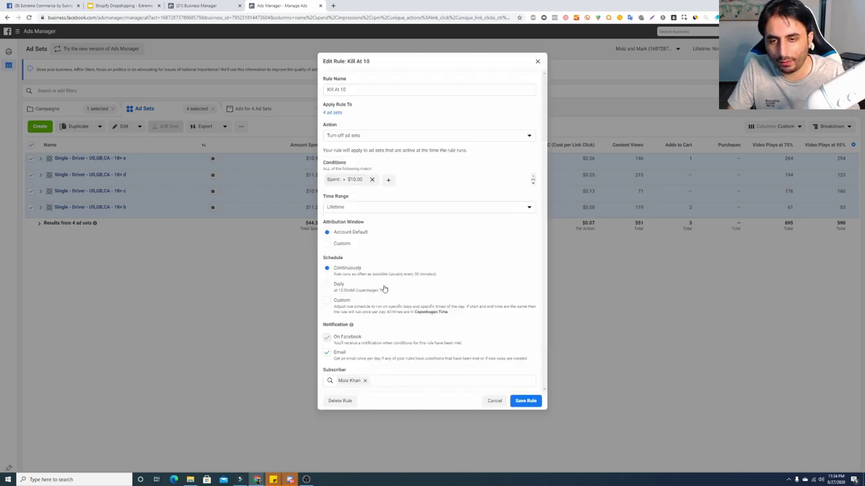
click(531, 404)
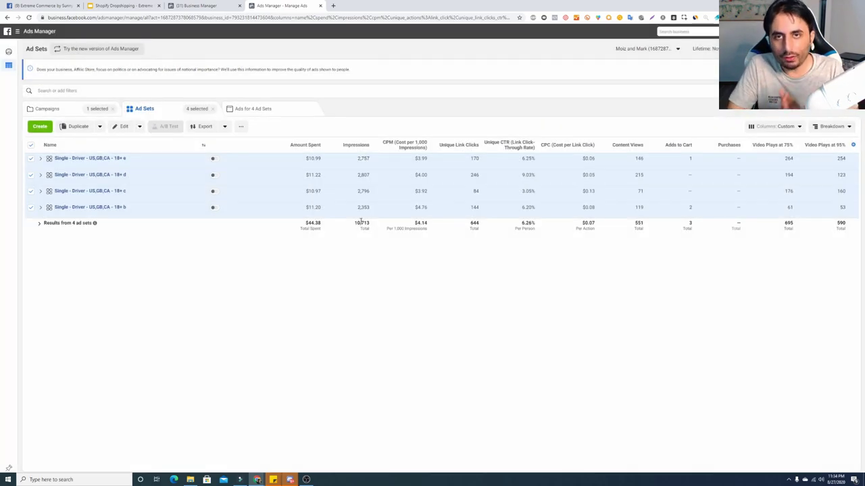
click(30, 146)
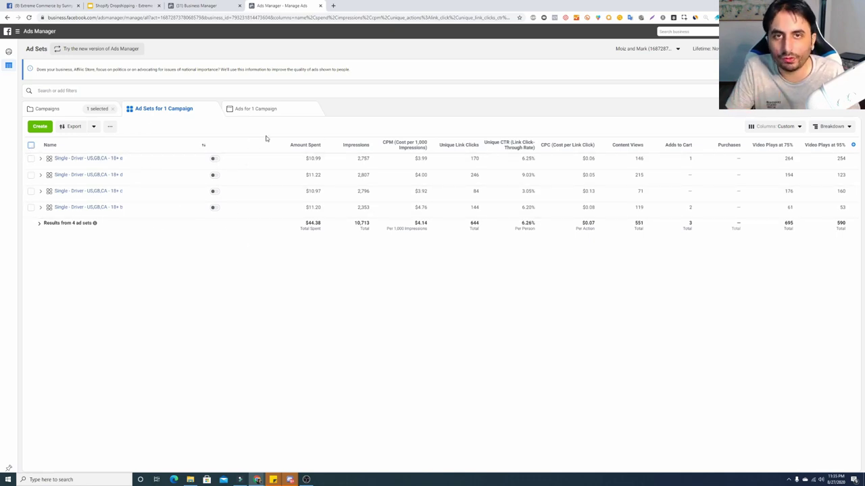
- Examine the ad sets of the "Opladeligt LED hundehalsbånd | WC | 9th dec 19 (CBO)" campaign and return to the campaign list
click(104, 110)
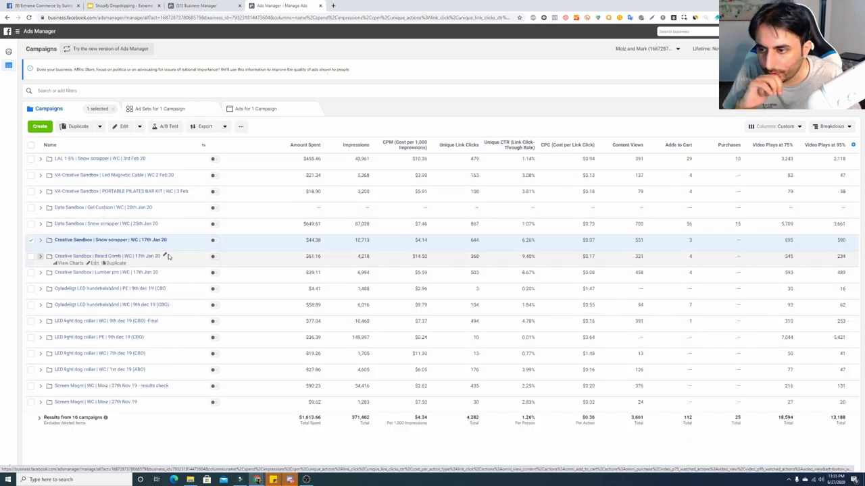
click(192, 310)
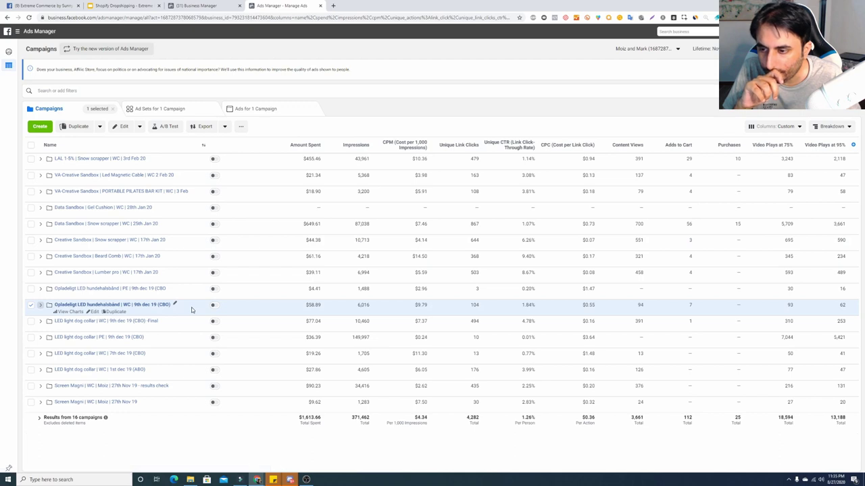
click(157, 307)
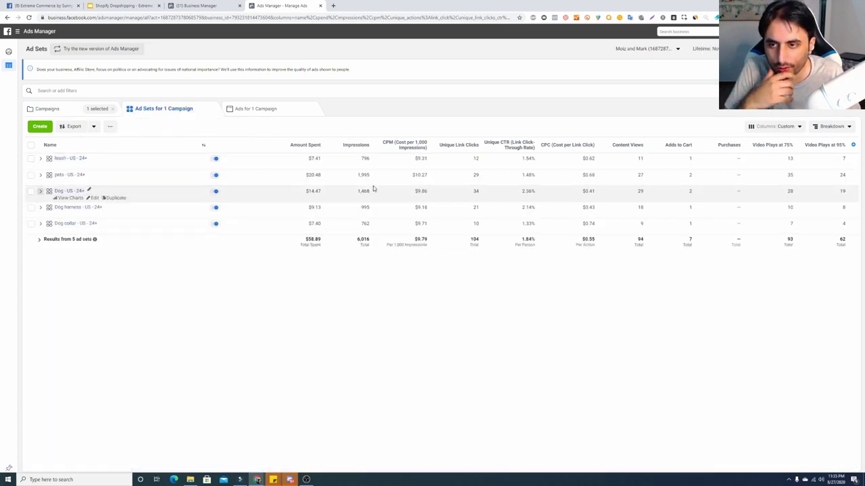
click(95, 110)
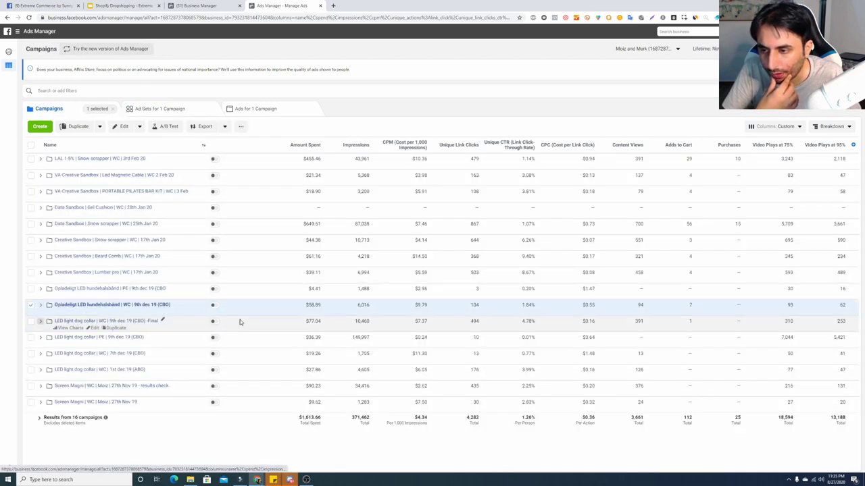
- View the ad sets and ads of the "LED light dog collar | WC | 1st dec 19 (ABO)" campaign
click(243, 324)
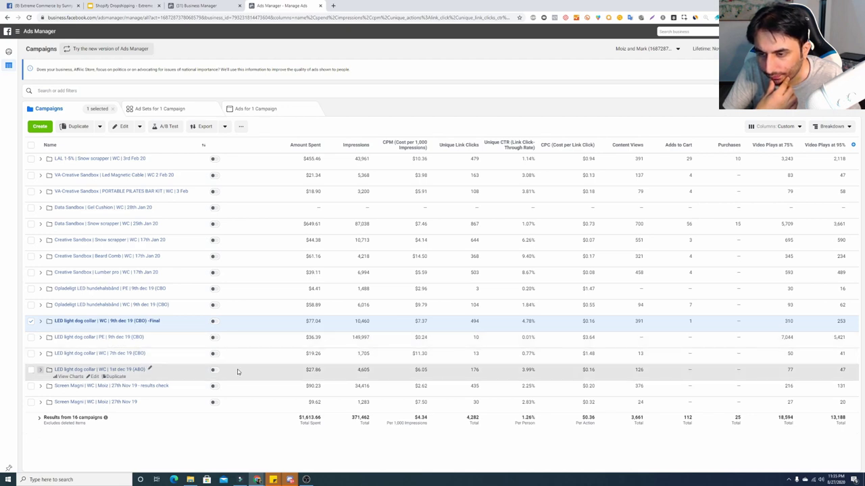
click(183, 119)
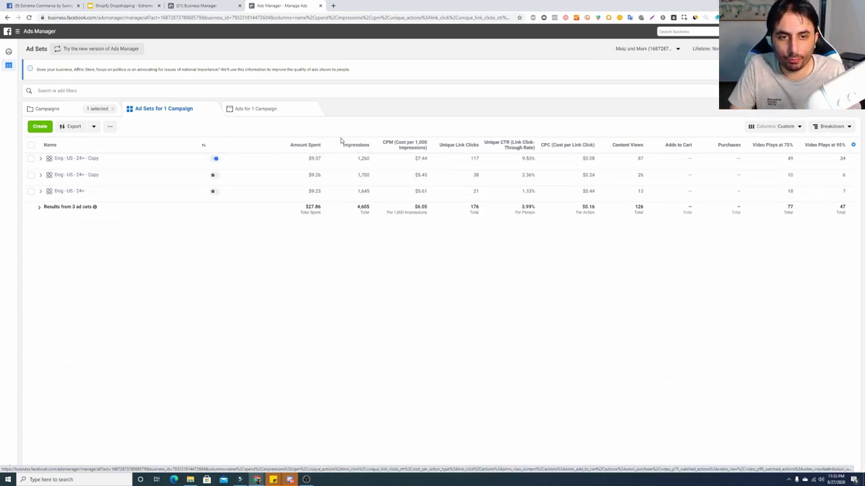
click(288, 108)
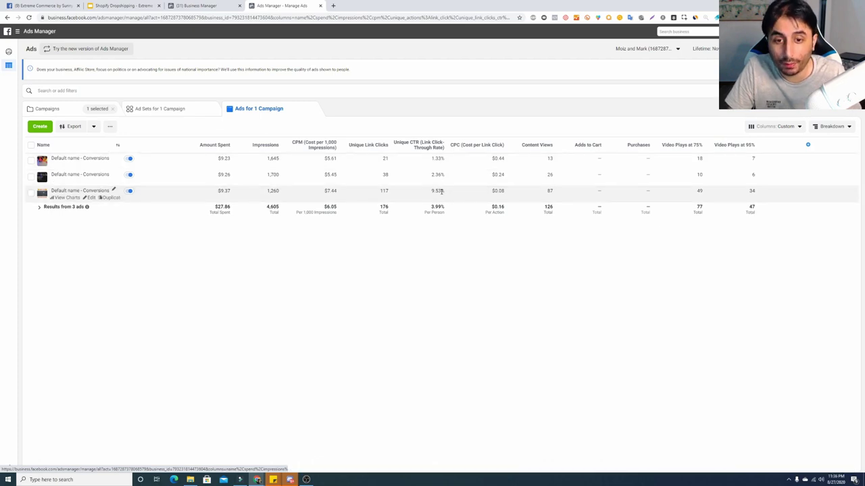
- Check the unique CTR, CPM and unique link clicks of the third ad in the campaign
double_click(441, 191)
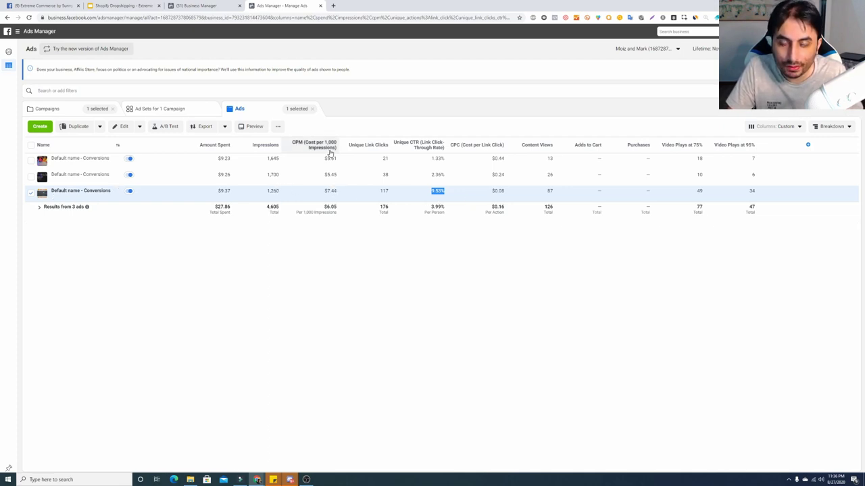
double_click(331, 191)
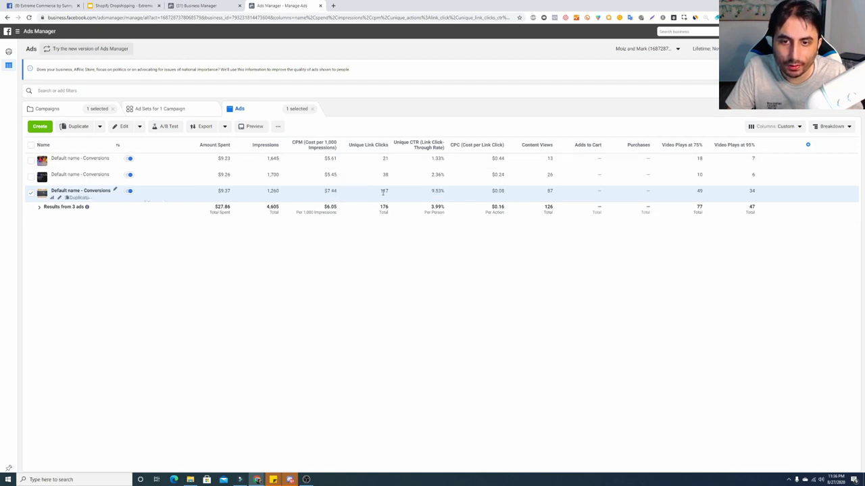
double_click(384, 192)
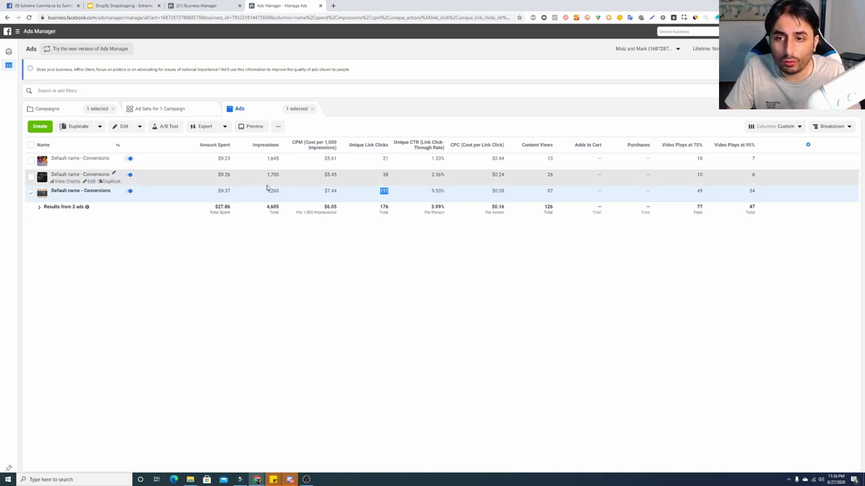
mouse_move(307, 147)
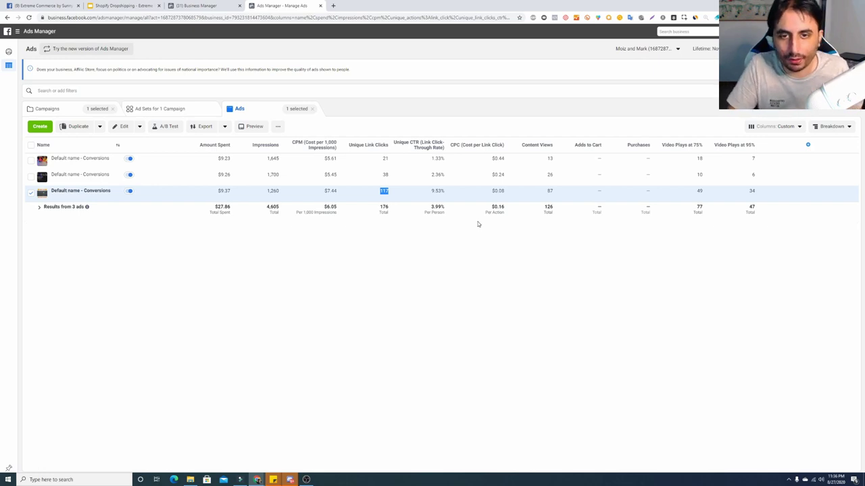
- Compare the third ad's unique CTR, cost per link click, content views and video plays at 75% with the other ads
click(462, 191)
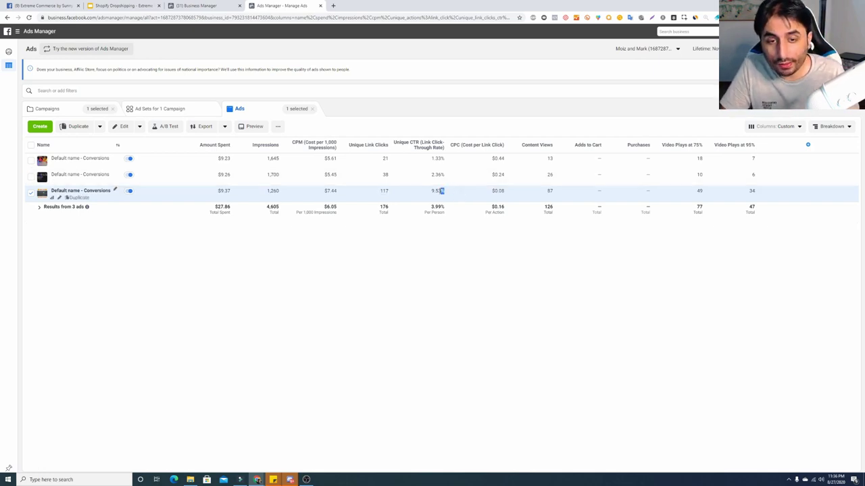
triple_click(440, 191)
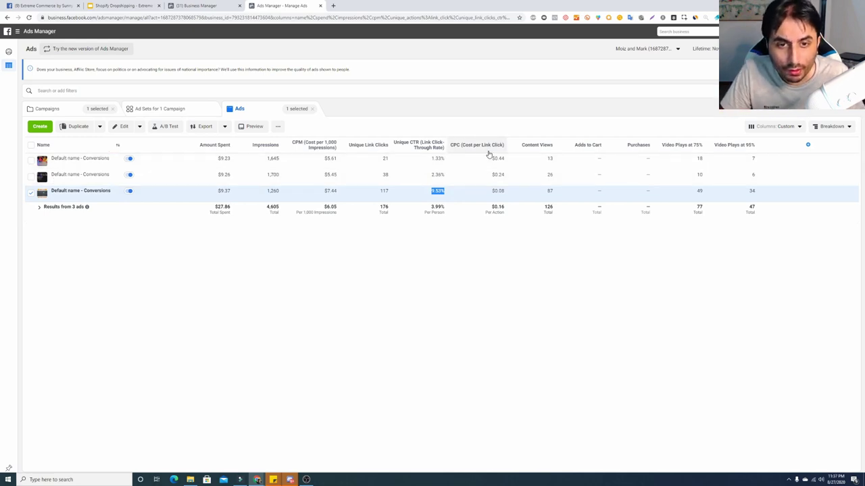
triple_click(503, 192)
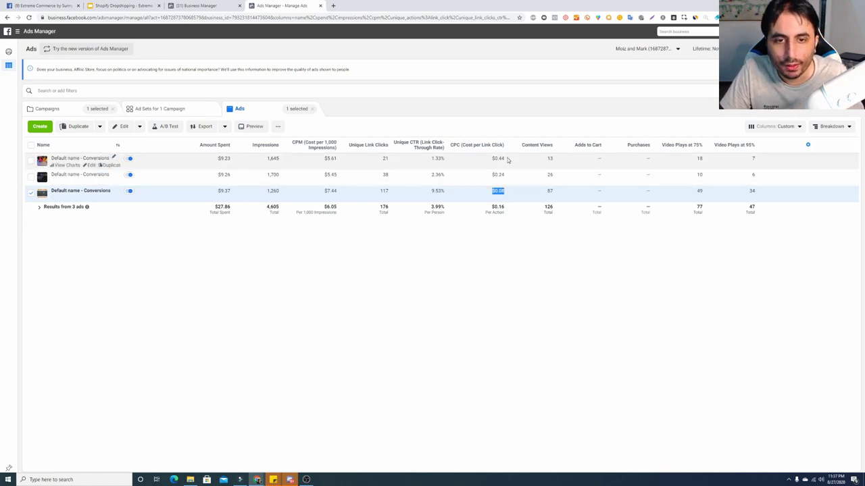
triple_click(438, 191)
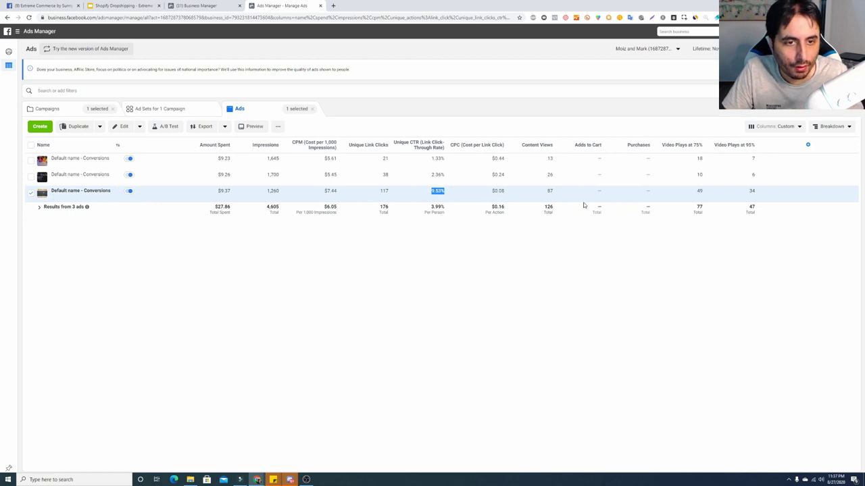
triple_click(553, 193)
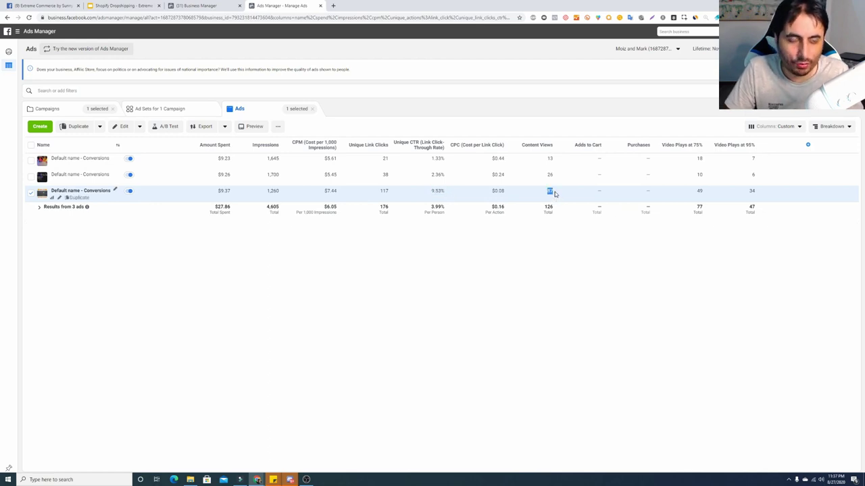
triple_click(699, 192)
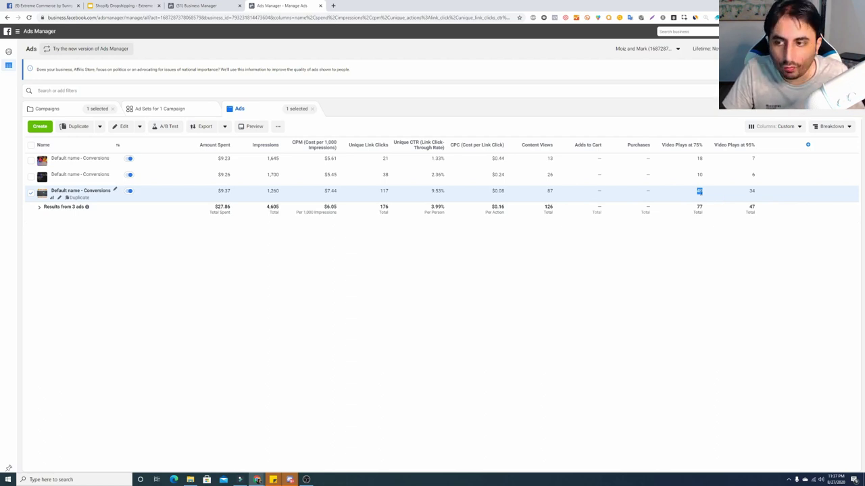
click(172, 195)
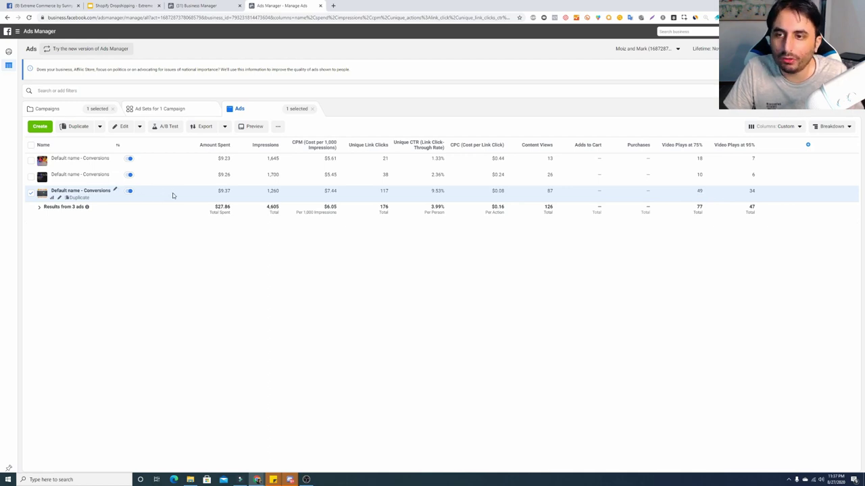
- Open the ad sets of the "LED light dog collar | WC | 7th dec 19 (CBO)" campaign and examine their unique CTR
click(127, 109)
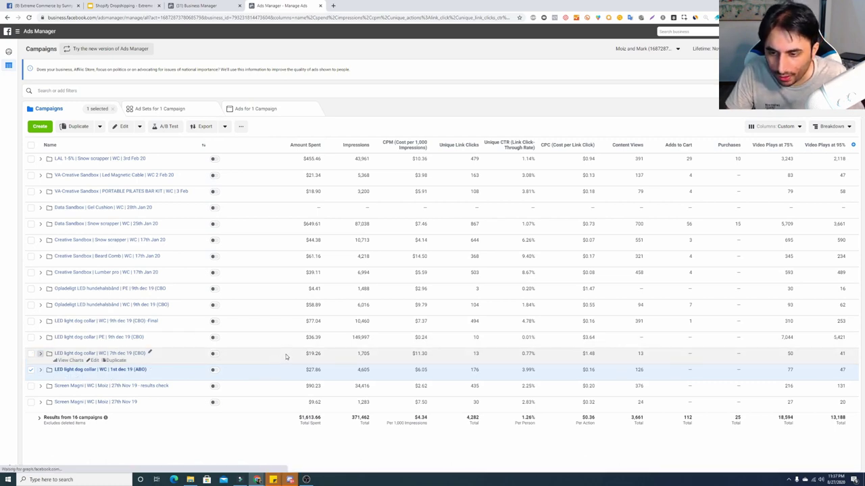
click(192, 113)
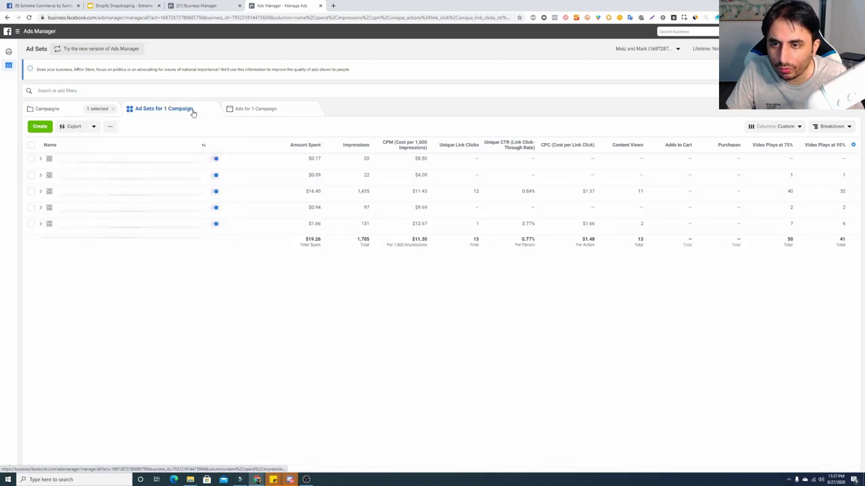
click(268, 113)
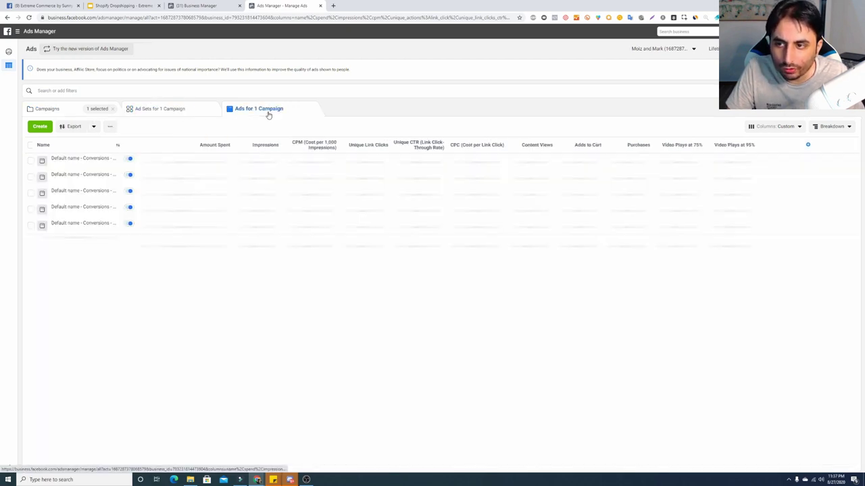
click(199, 112)
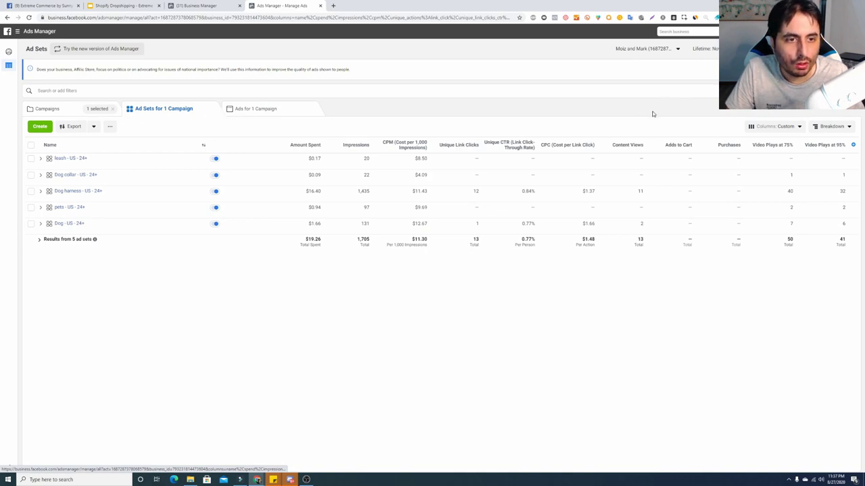
double_click(529, 192)
double_click(526, 223)
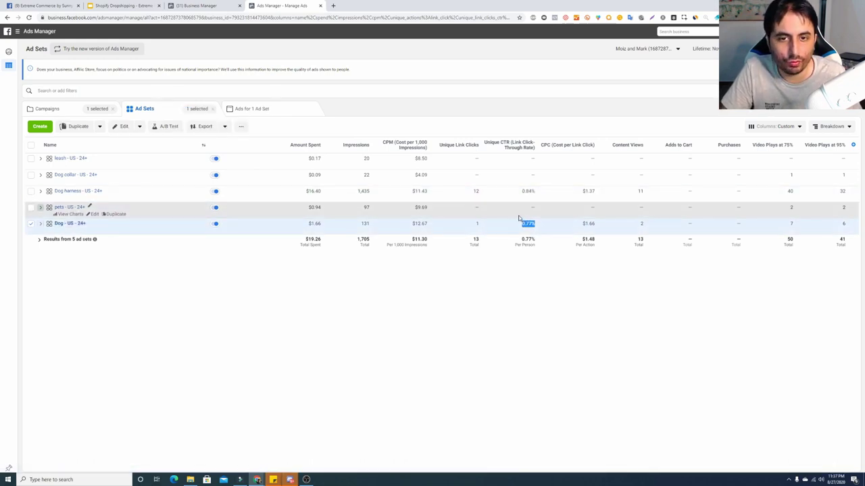
mouse_move(417, 149)
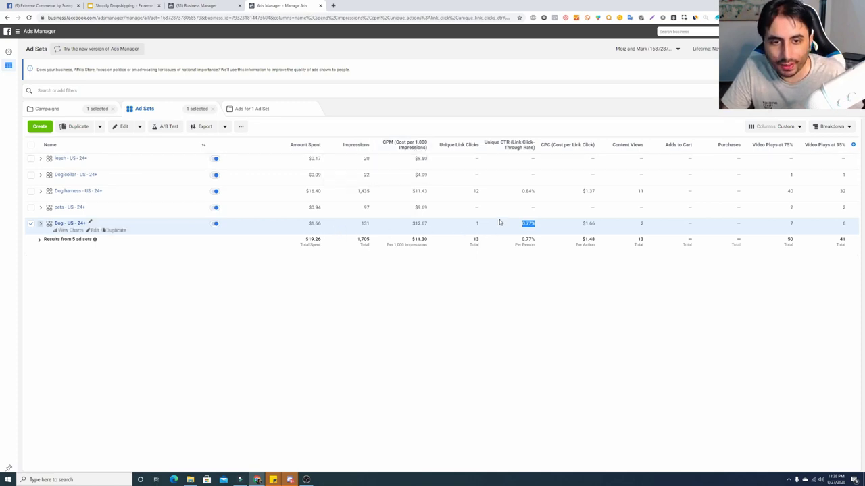
drag(522, 205, 530, 192)
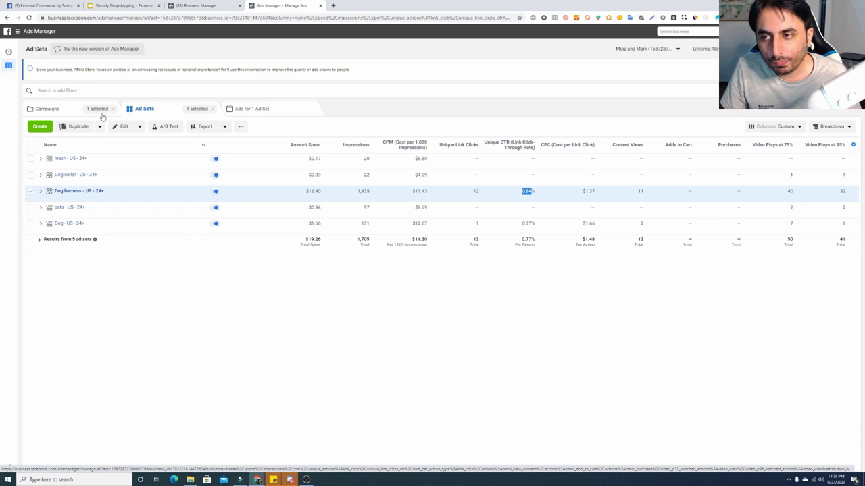
- Reopen the ads of the "LED light dog collar | WC | 1st dec 19 (ABO)" campaign and select the third ad
click(47, 108)
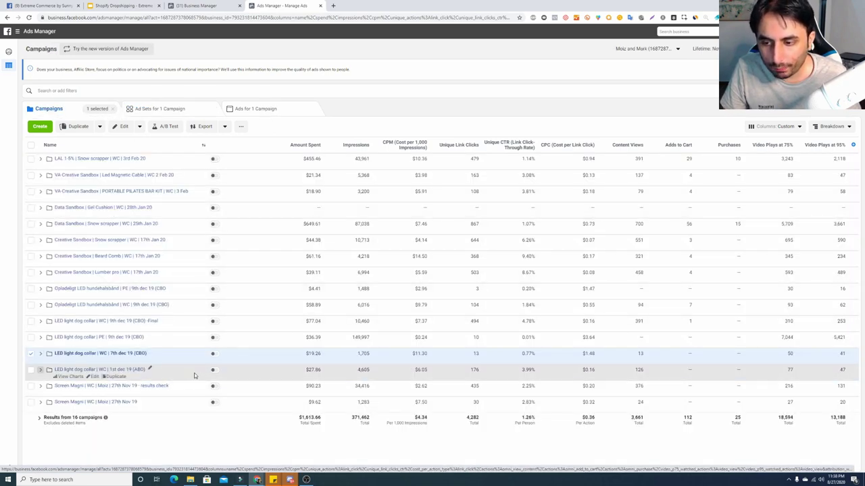
click(262, 110)
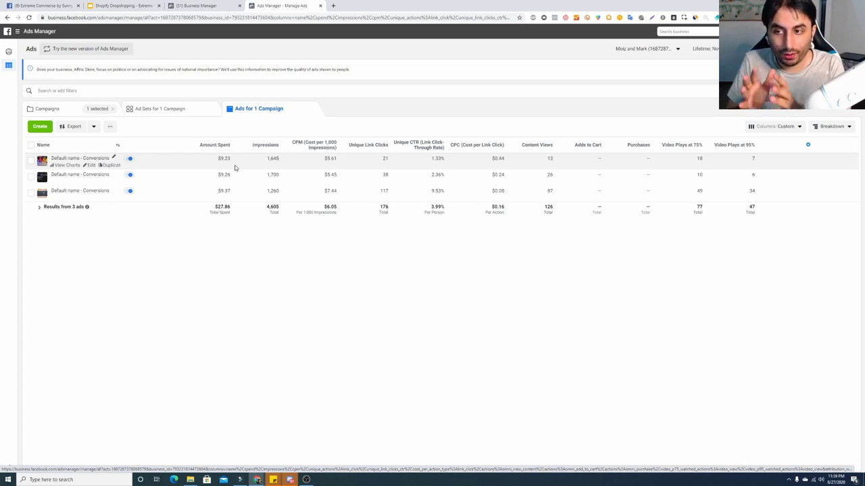
click(299, 192)
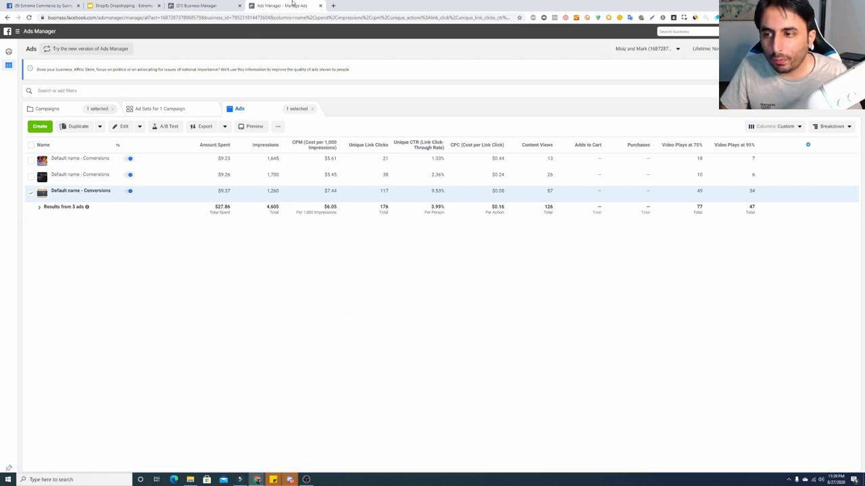
- Search Google Images for "aliexpress led dog collar" in a new browser tab
click(333, 5)
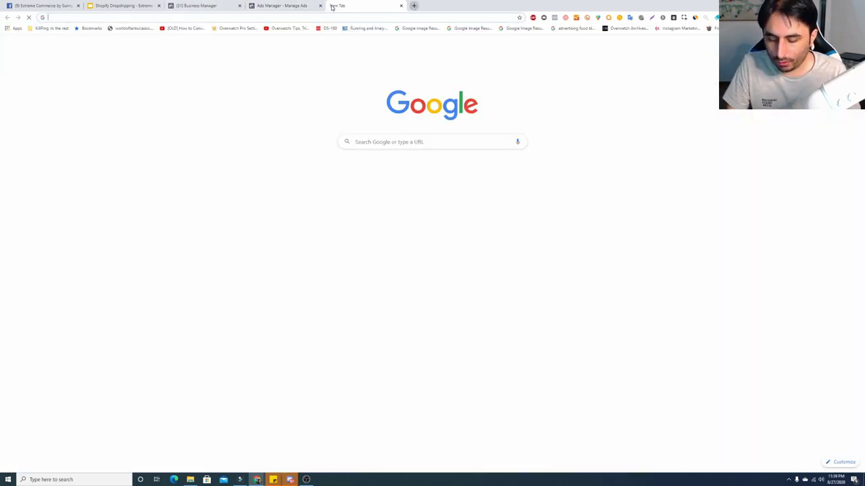
text(aliexpress l)
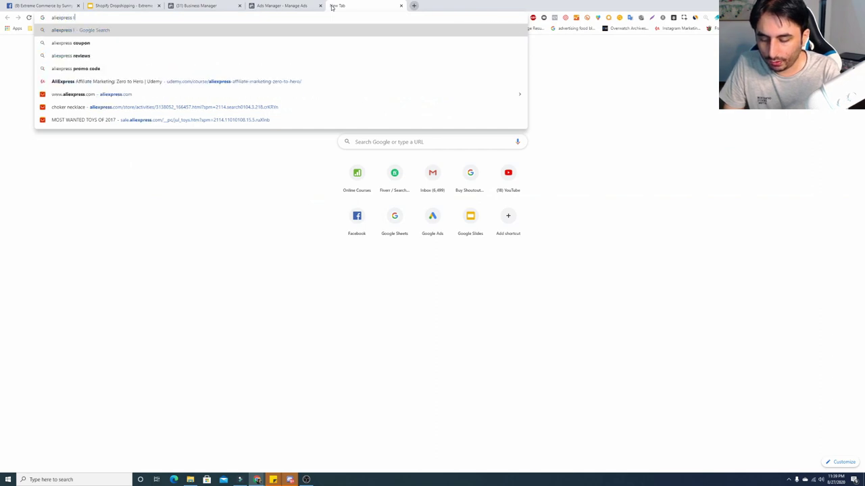
text(ed dog collar)
key(Return)
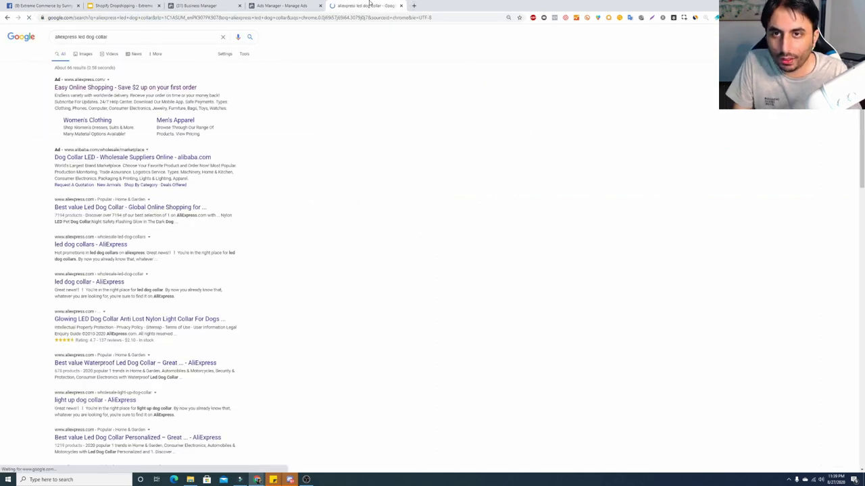
click(87, 53)
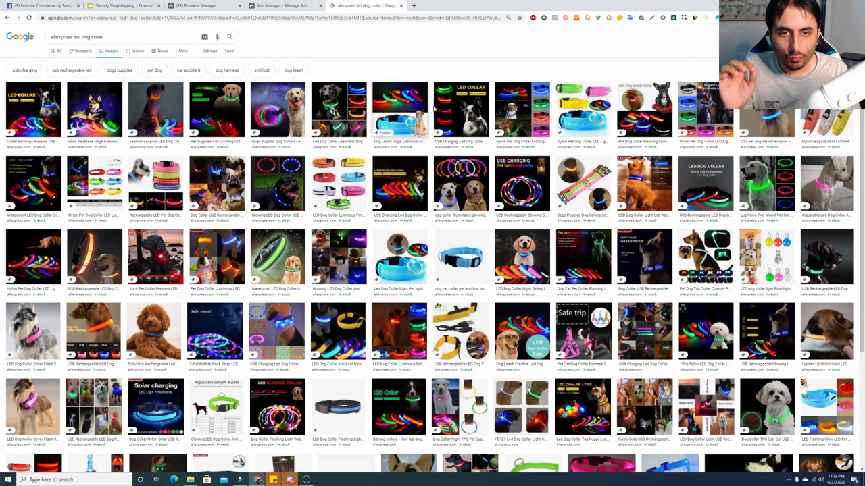
click(33, 110)
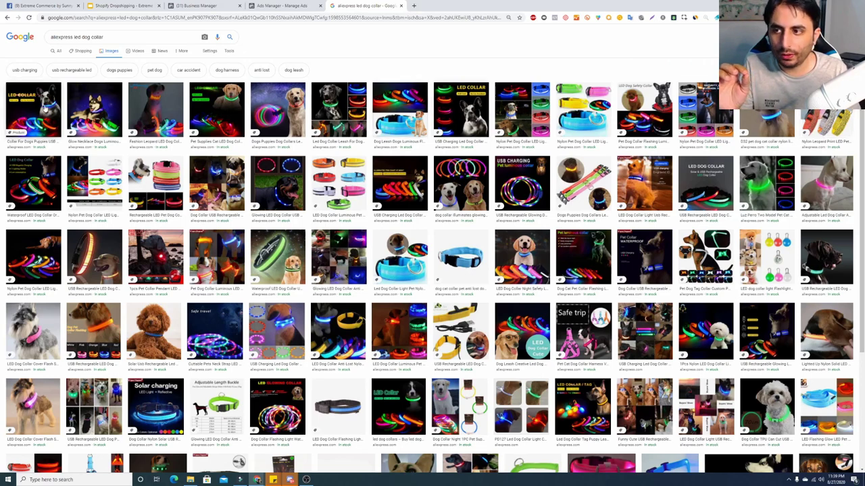